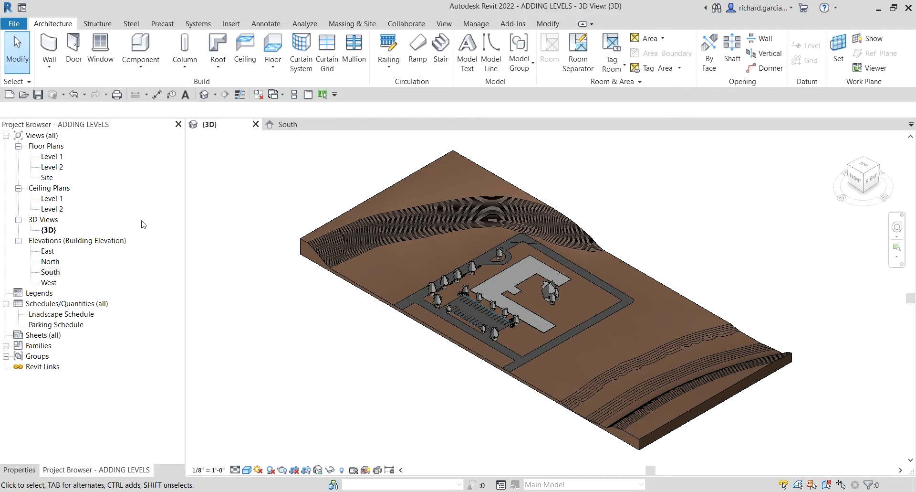
Open the South elevation view and bring the Level 1 and Level 2 heads into close view
double_click(54, 273)
double_click(55, 273)
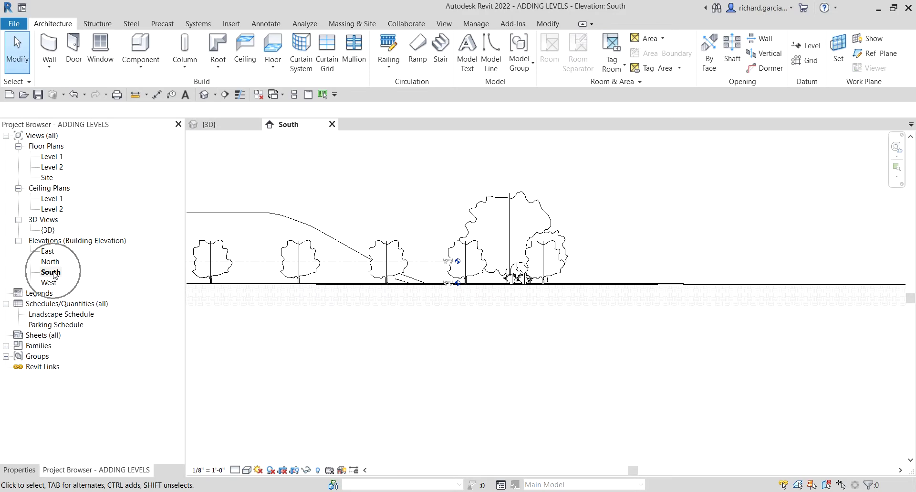
middle_drag(385, 349, 583, 359)
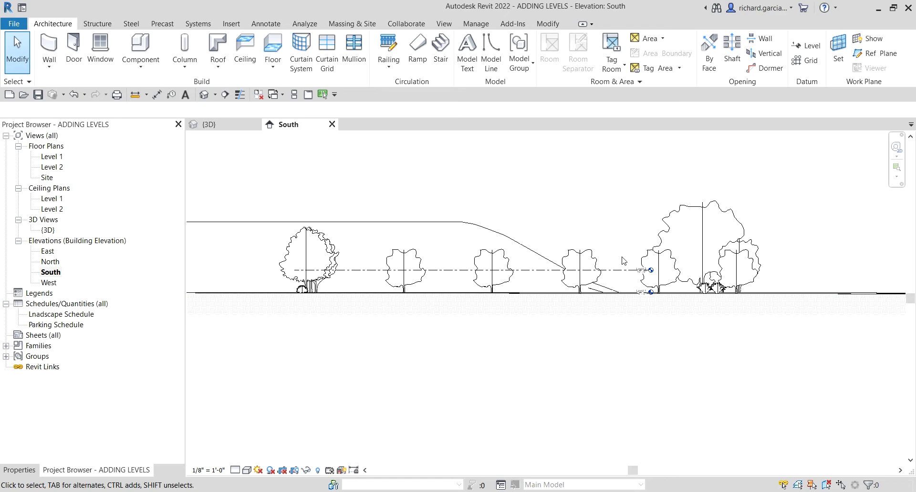
scroll(650, 282, up, 8)
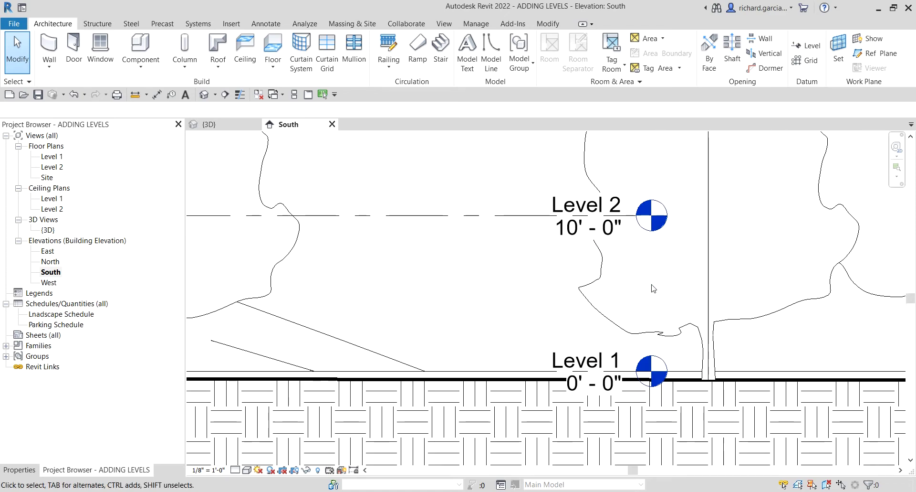
scroll(544, 282, down, 5)
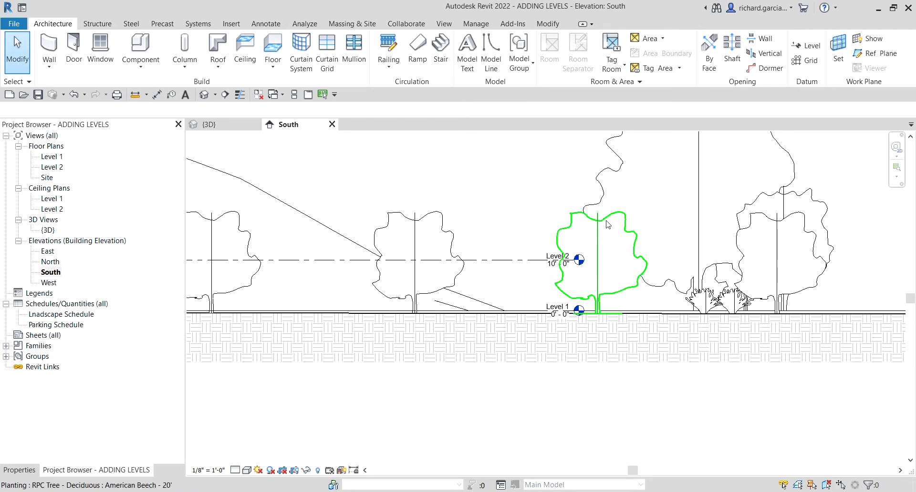
scroll(594, 278, up, 5)
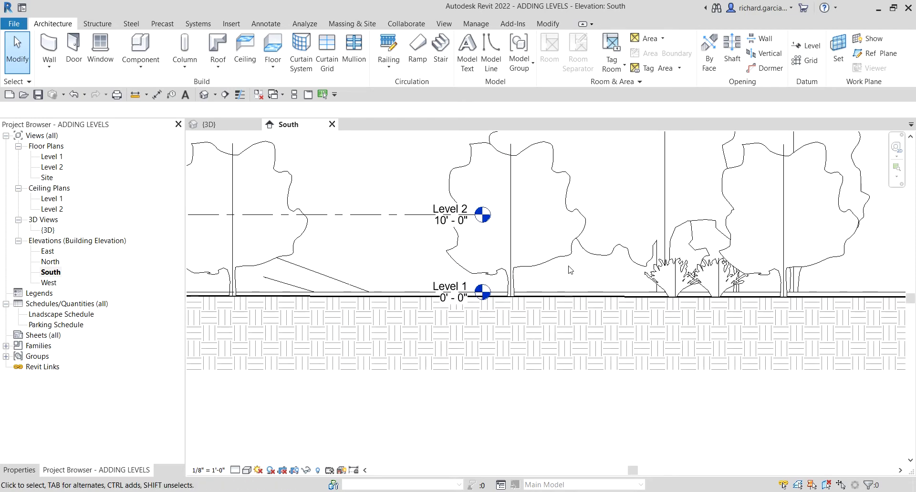
Extend the head end of the aligned Level 1 and Level 2 lines beyond the trees into clear space
click(404, 221)
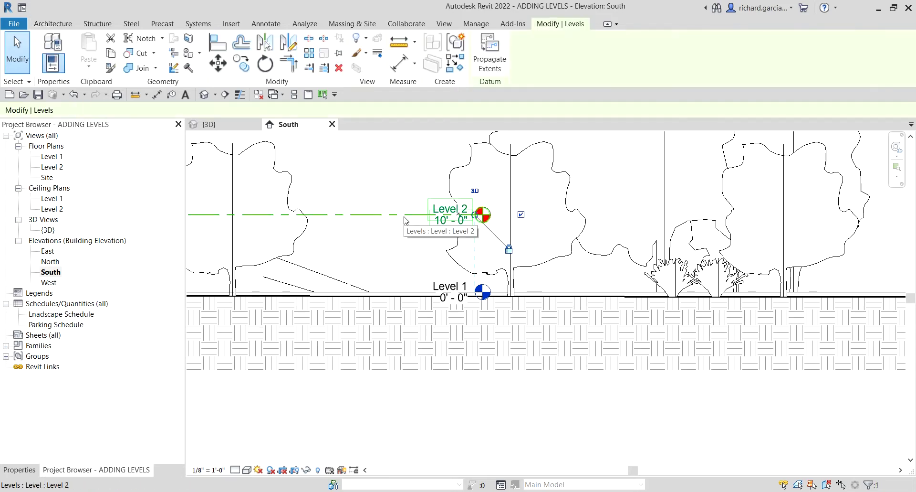
scroll(404, 224, up, 4)
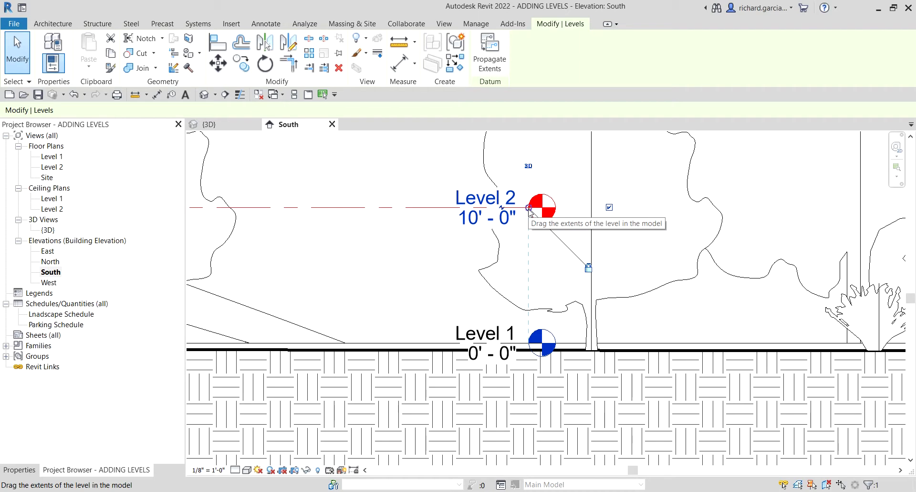
drag(529, 208, 600, 229)
scroll(601, 228, down, 2)
scroll(454, 235, down, 3)
drag(411, 237, 682, 223)
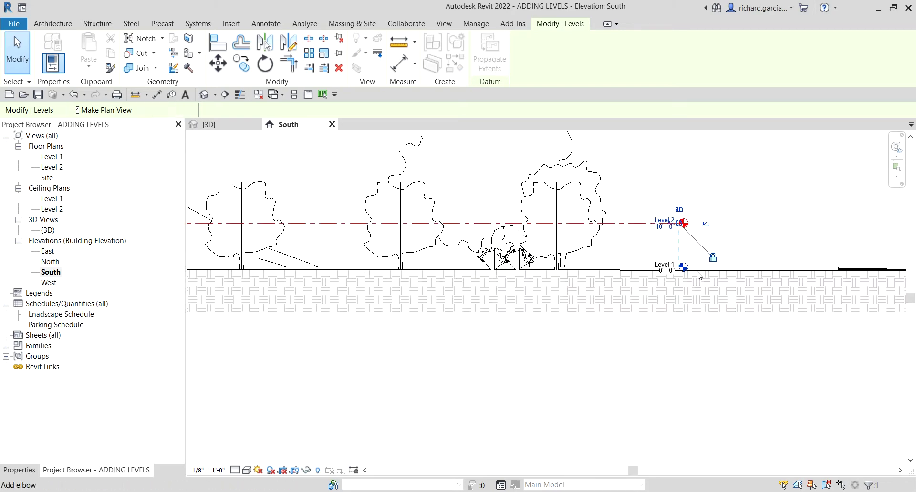
click(713, 360)
Set the elevation of Level 2 to 12'
scroll(686, 240, up, 3)
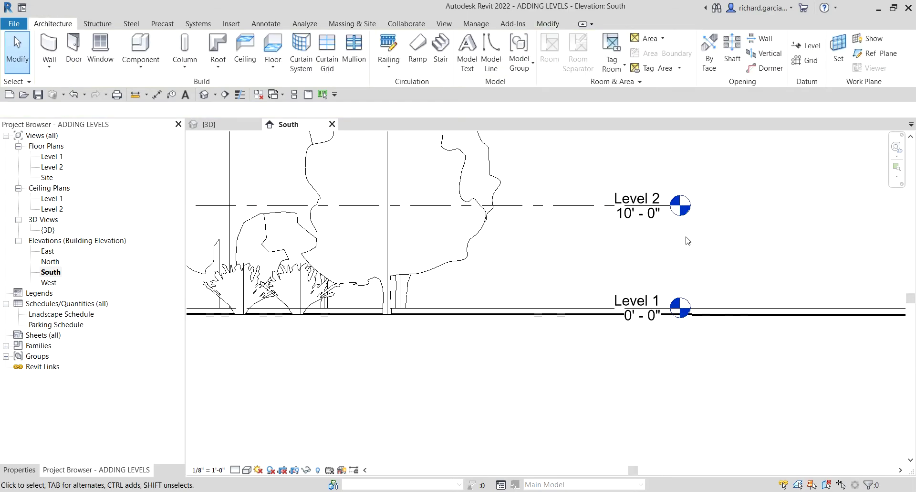
scroll(688, 240, up, 2)
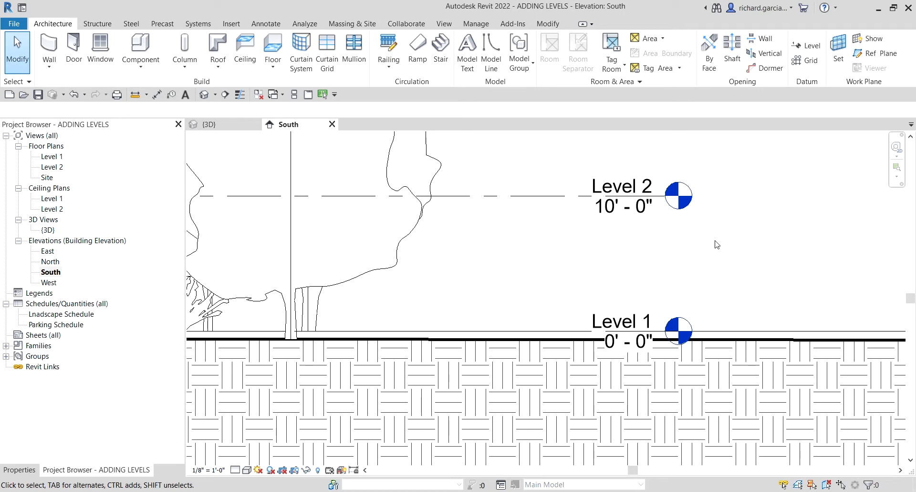
scroll(686, 222, down, 1)
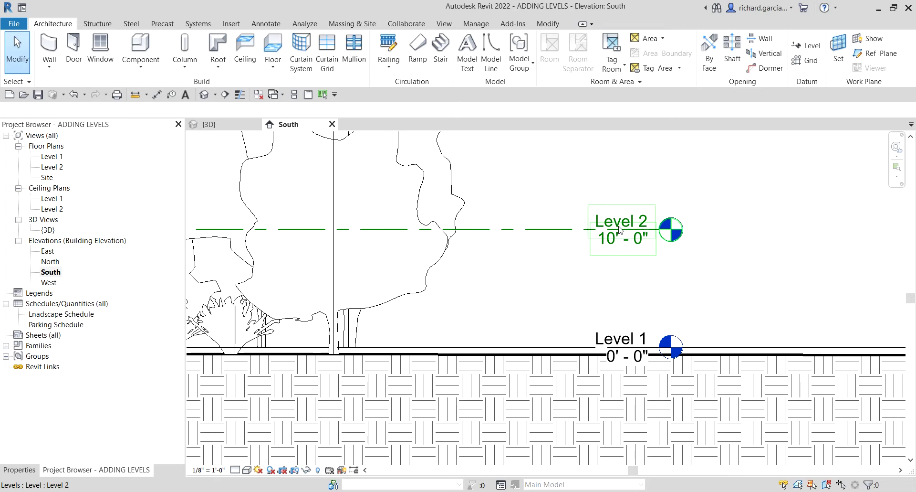
scroll(615, 255, up, 2)
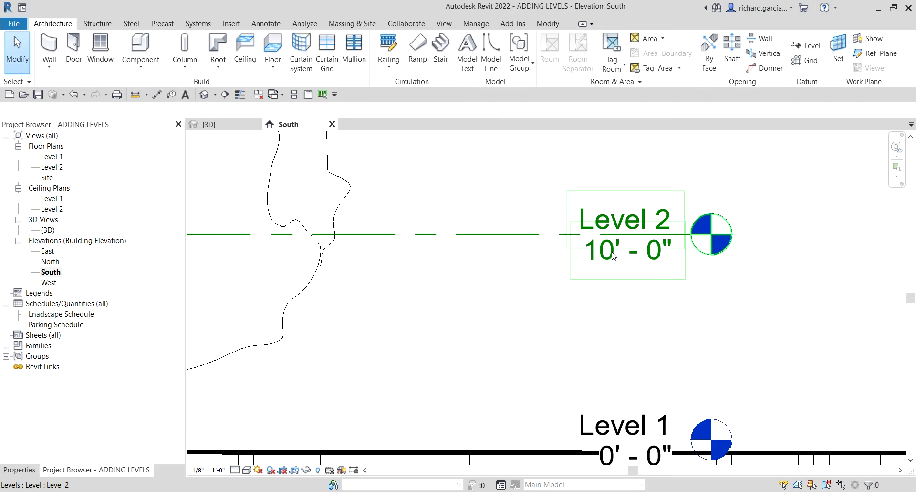
click(613, 255)
click(613, 254)
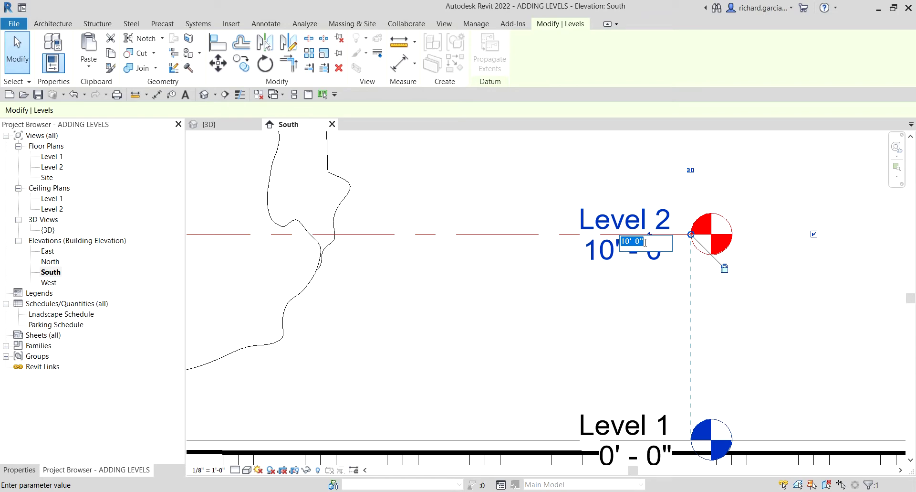
text(12)
key(Return)
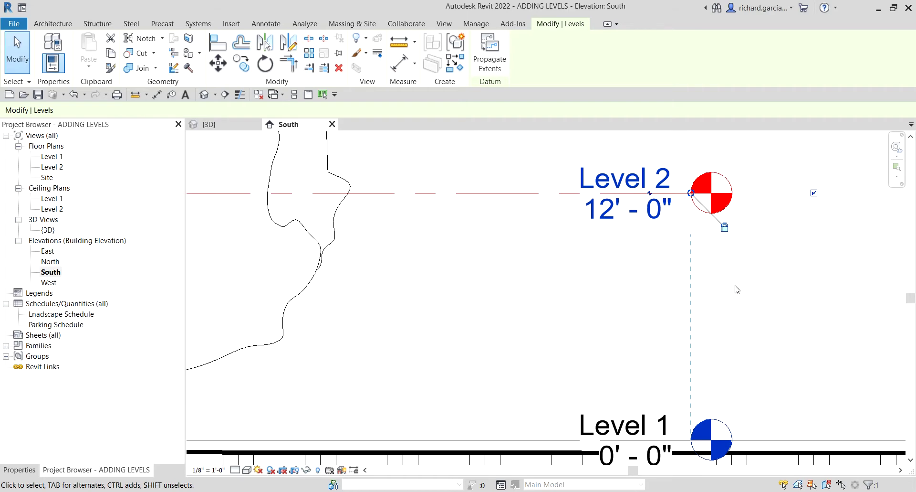
scroll(738, 289, down, 3)
click(762, 309)
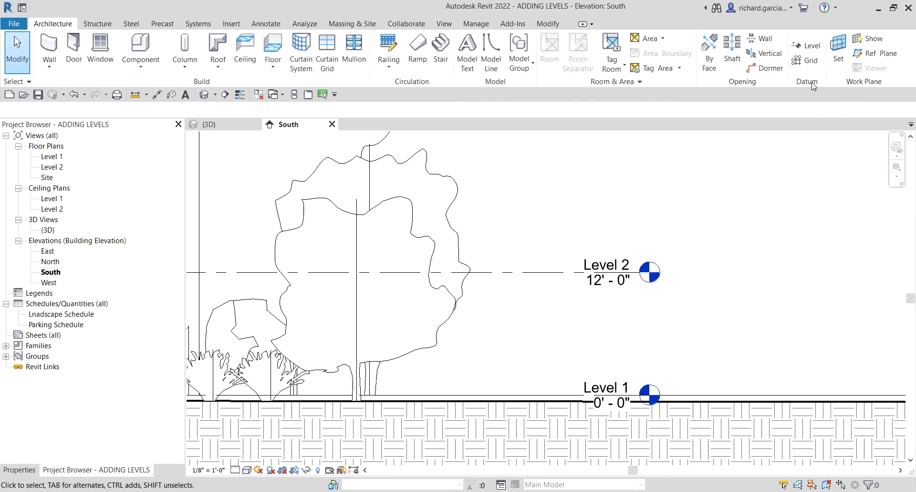
Draw Level 3 as a line 12' above Level 2, aligned with both ends of the existing levels, with Make Plan View enabled
click(808, 49)
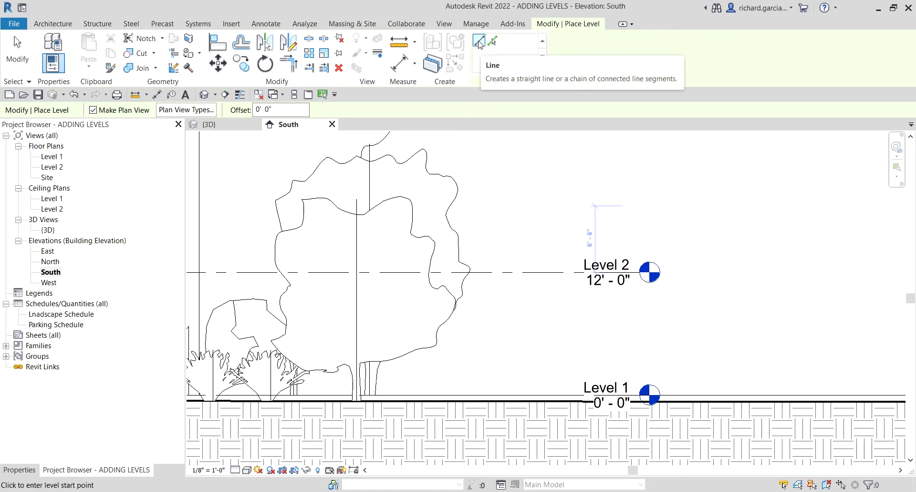
click(492, 41)
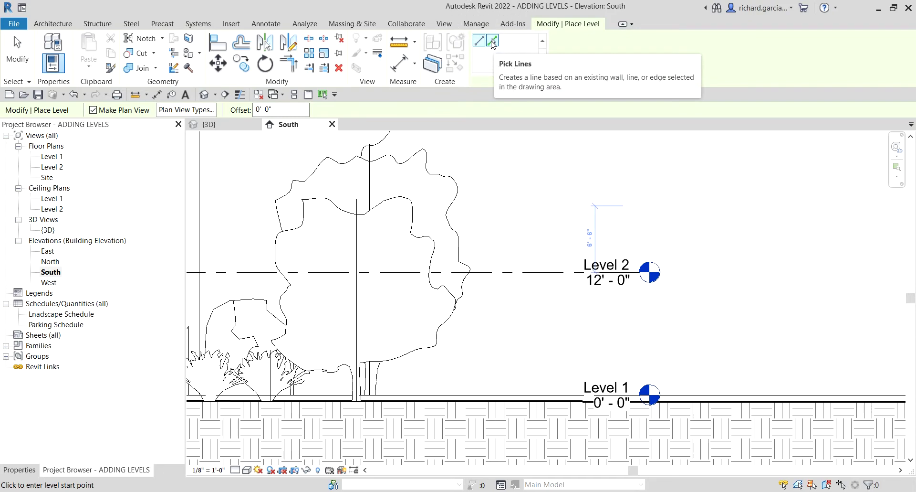
click(479, 43)
scroll(612, 179, down, 6)
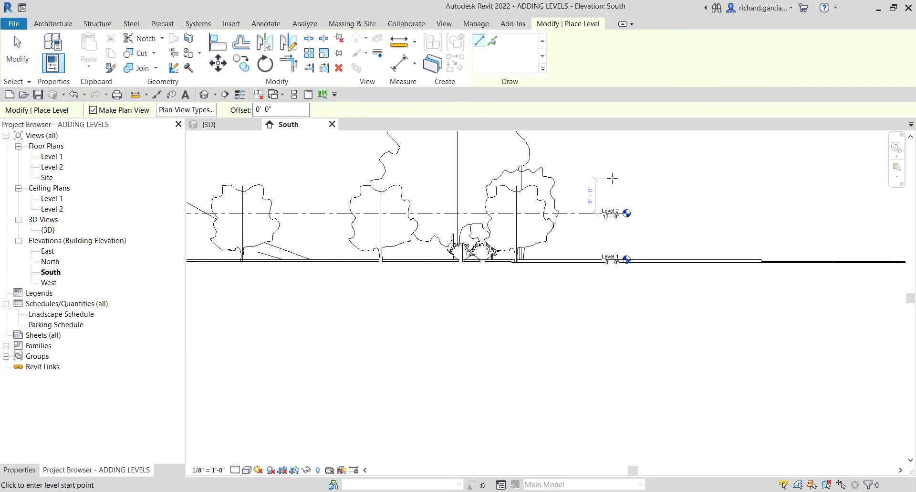
scroll(386, 190, up, 2)
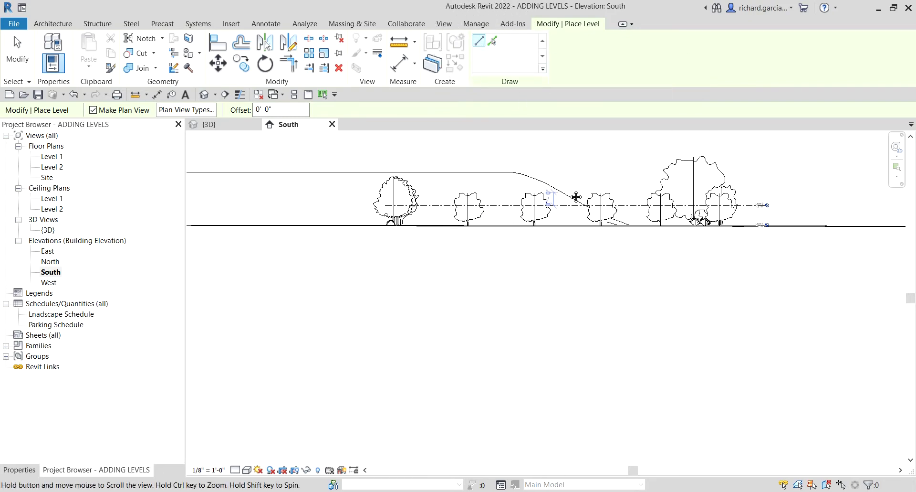
scroll(392, 195, up, 2)
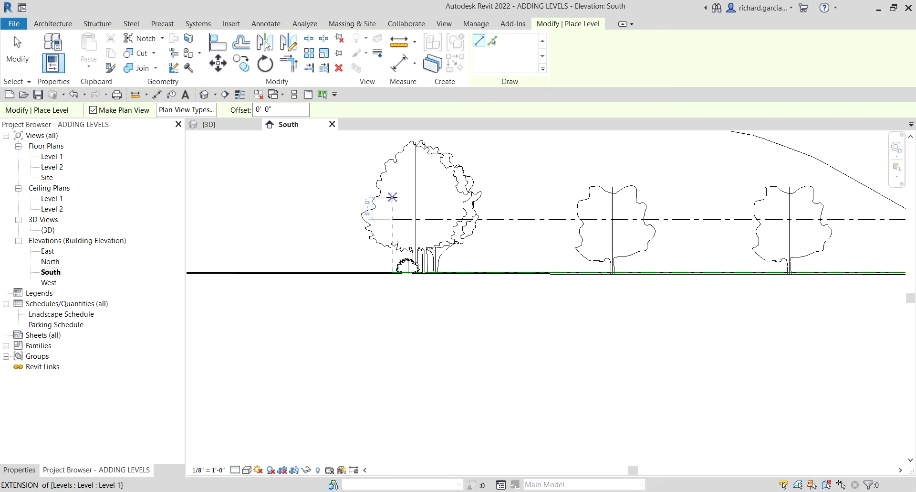
scroll(396, 191, up, 2)
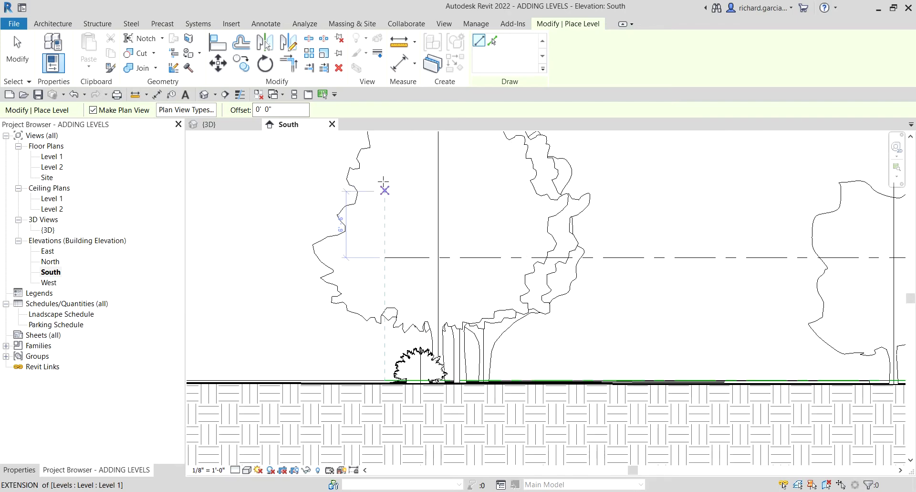
middle_drag(390, 193, 389, 199)
scroll(381, 191, up, 1)
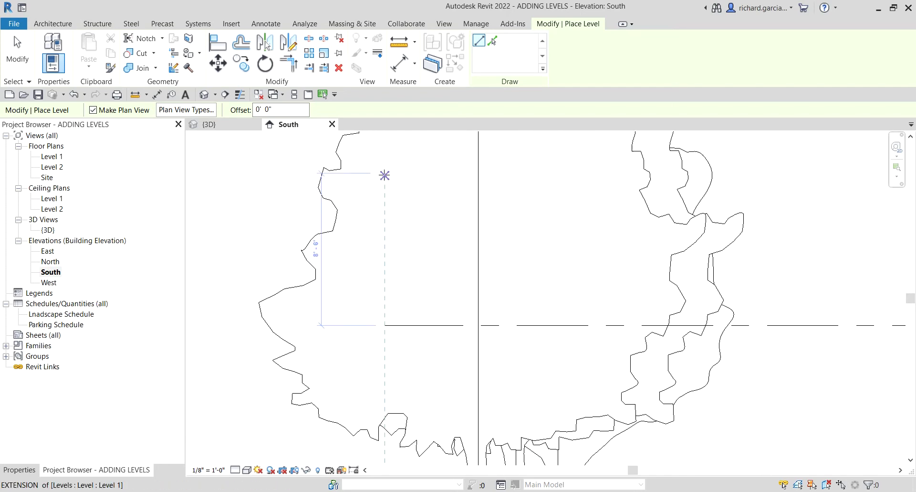
middle_drag(382, 168, 383, 211)
scroll(383, 211, down, 1)
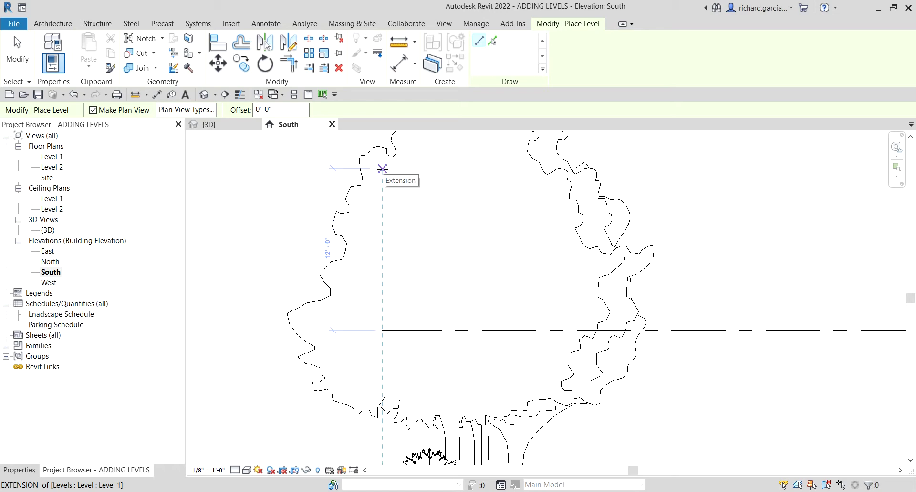
click(121, 113)
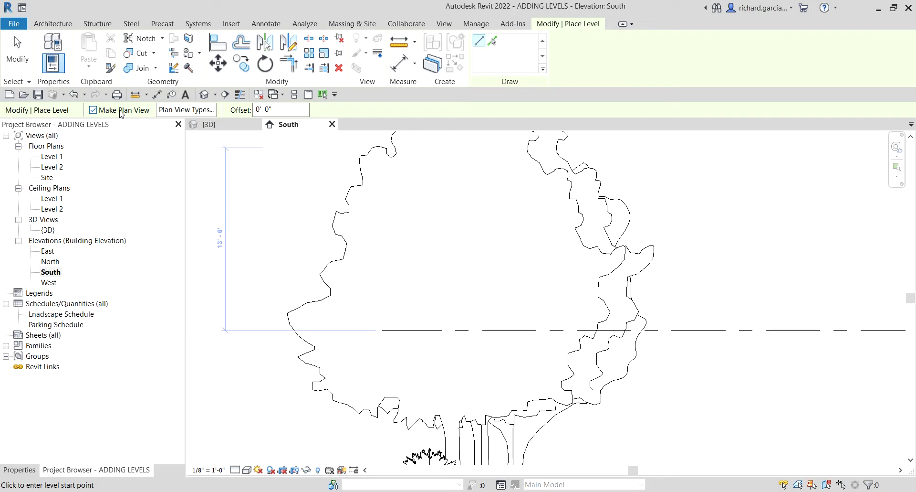
click(117, 114)
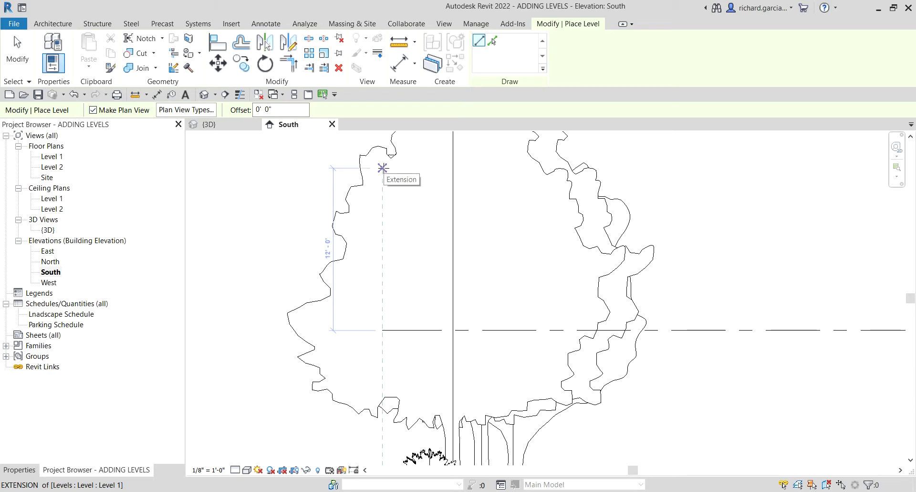
click(383, 168)
click(651, 163)
scroll(651, 164, down, 3)
mouse_move(645, 230)
middle_down()
mouse_move(645, 196)
mouse_move(406, 215)
mouse_move(630, 221)
mouse_move(332, 219)
middle_up()
scroll(671, 214, up, 5)
scroll(672, 215, up, 2)
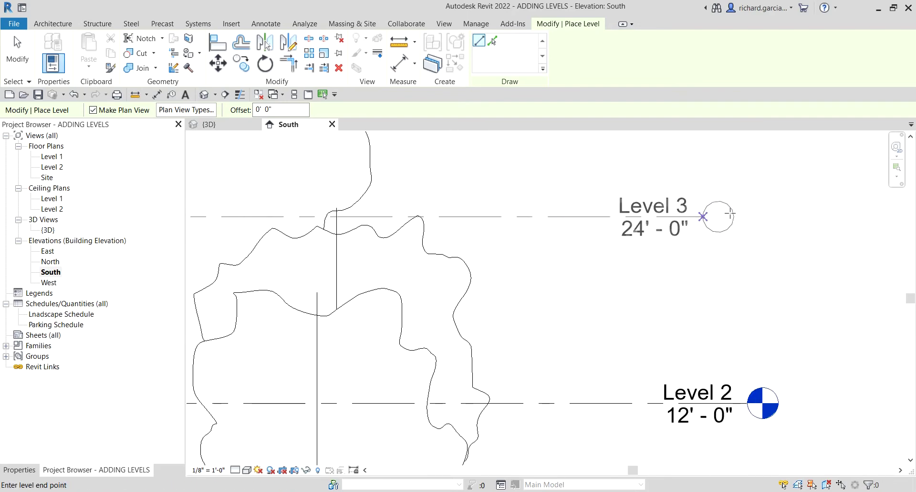
click(748, 217)
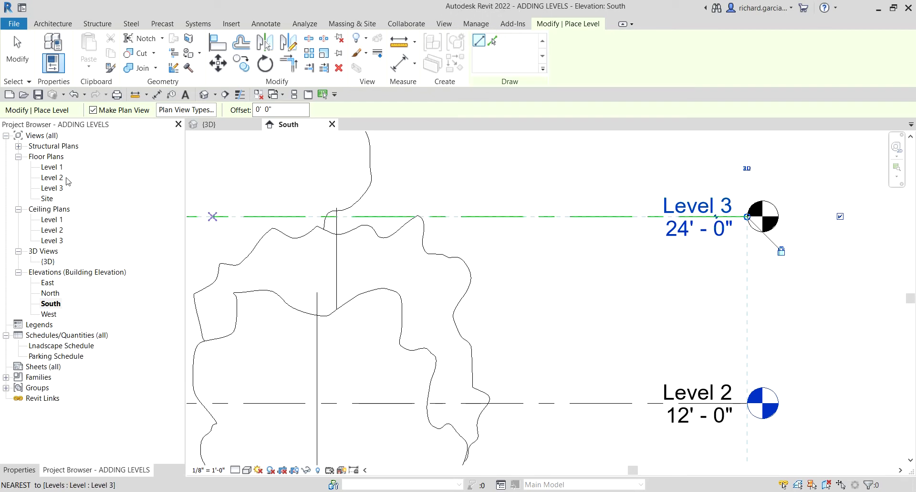
Expand the Structural Plans views in the project browser, examine the plan views for Level 3, and leave the level command
key(ctrl)
key(ctrl)
click(19, 146)
key(ctrl)
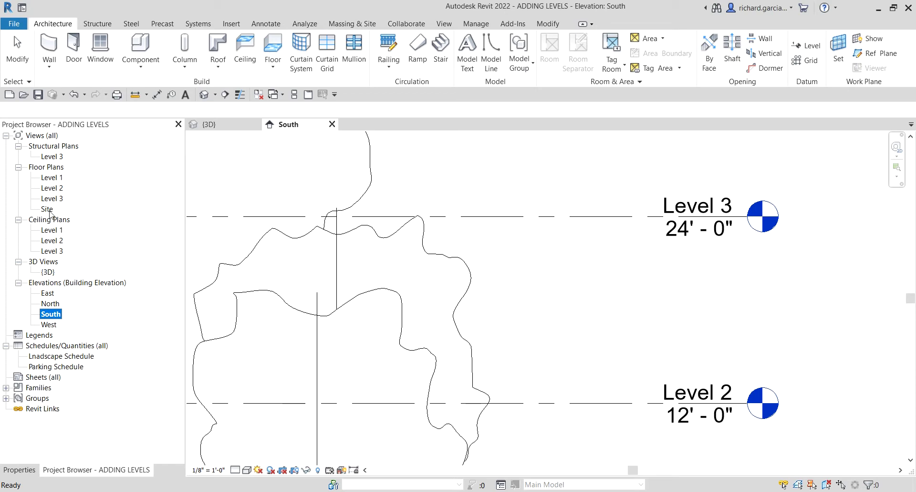
click(58, 148)
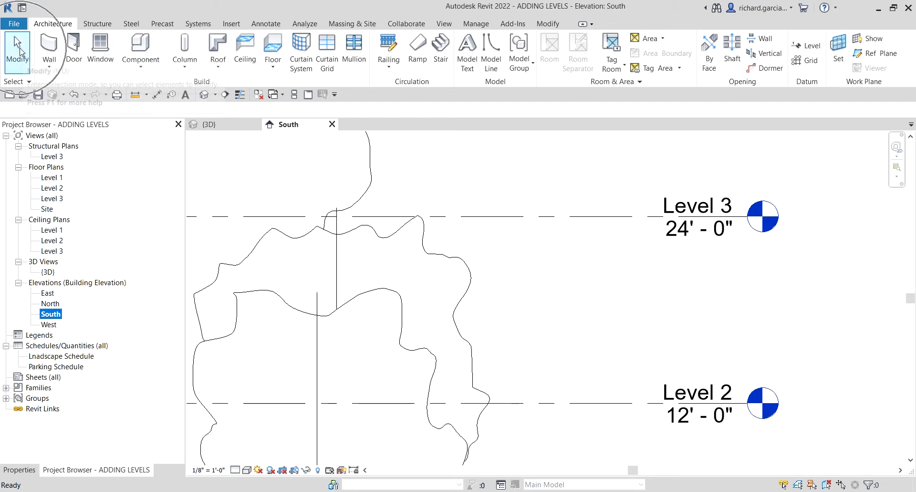
click(20, 52)
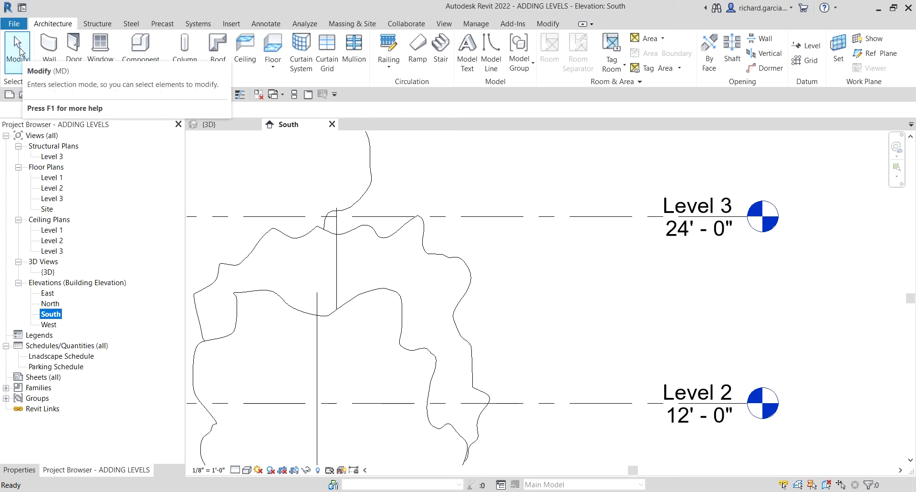
click(20, 51)
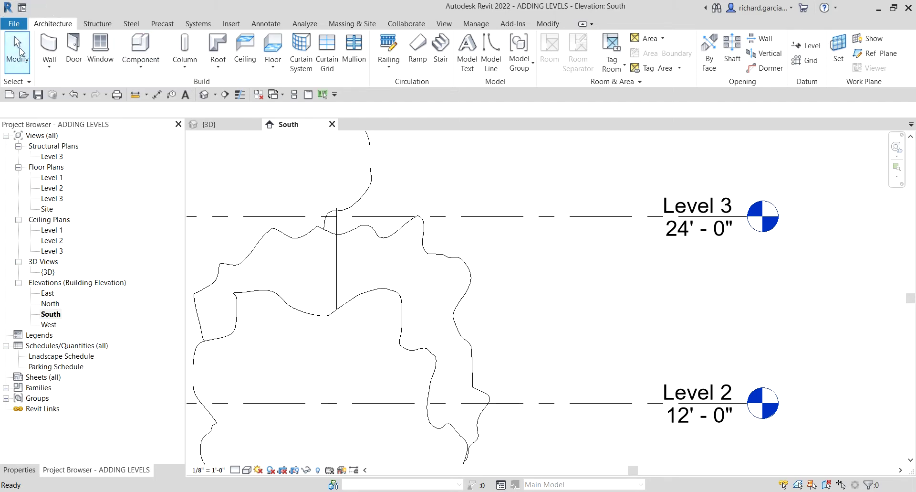
scroll(621, 265, down, 2)
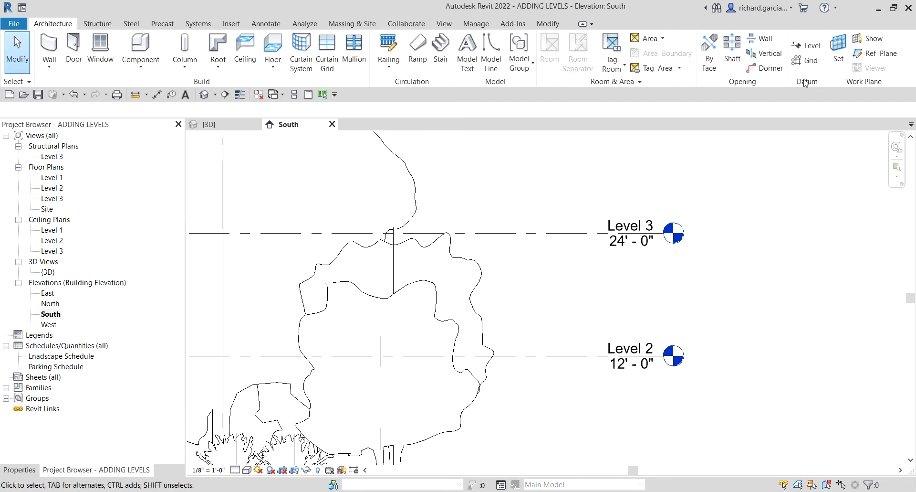
Prepare to place levels by picking existing lines at a 12' offset, with Make Plan View enabled
click(813, 49)
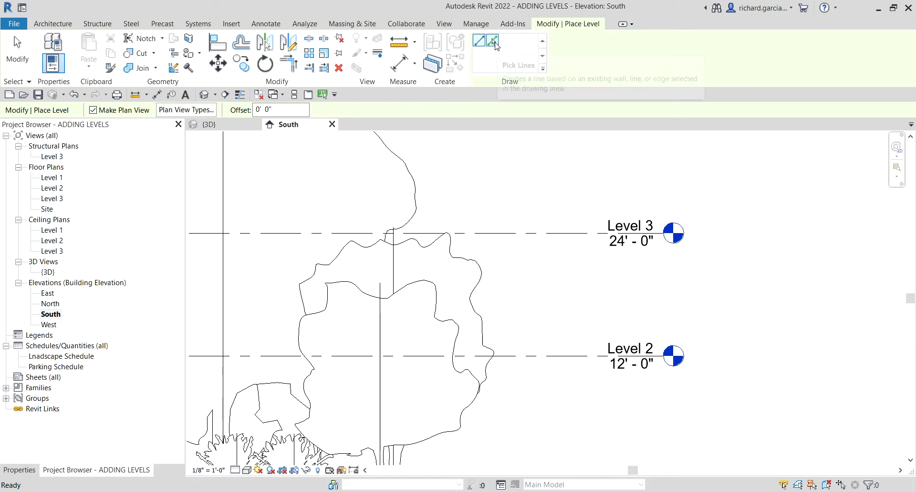
click(493, 42)
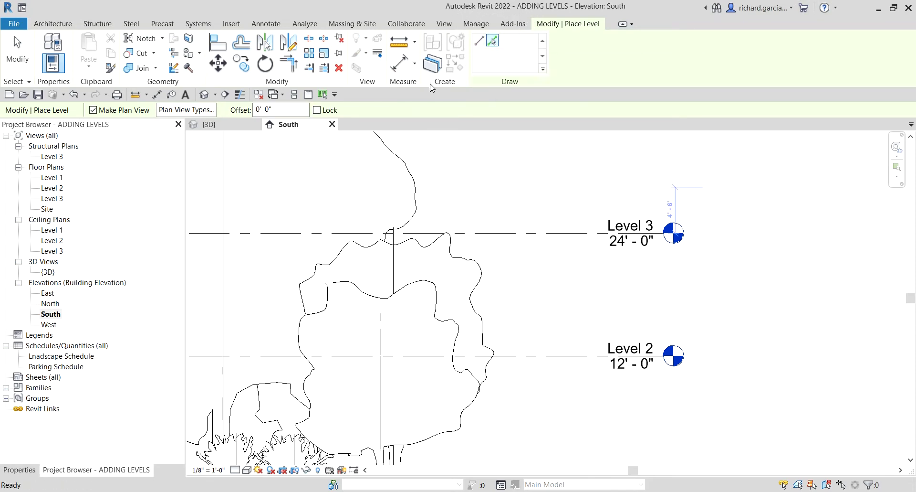
click(275, 109)
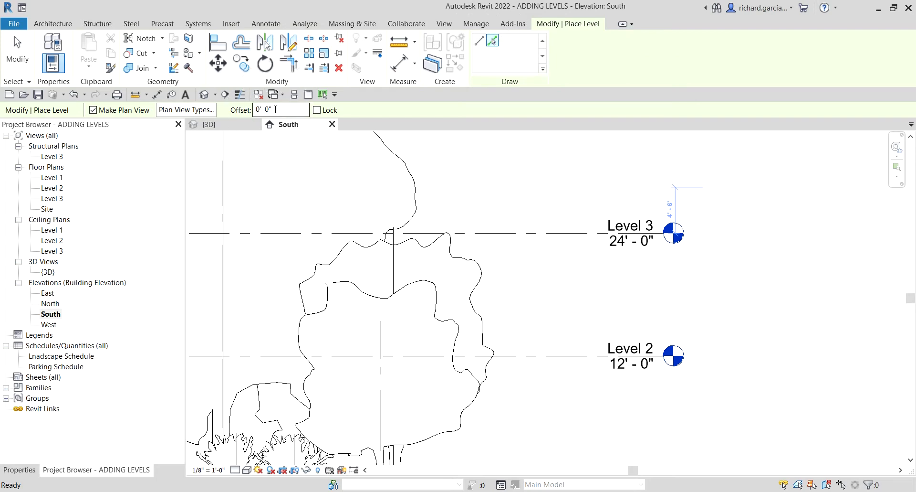
drag(276, 109, 244, 111)
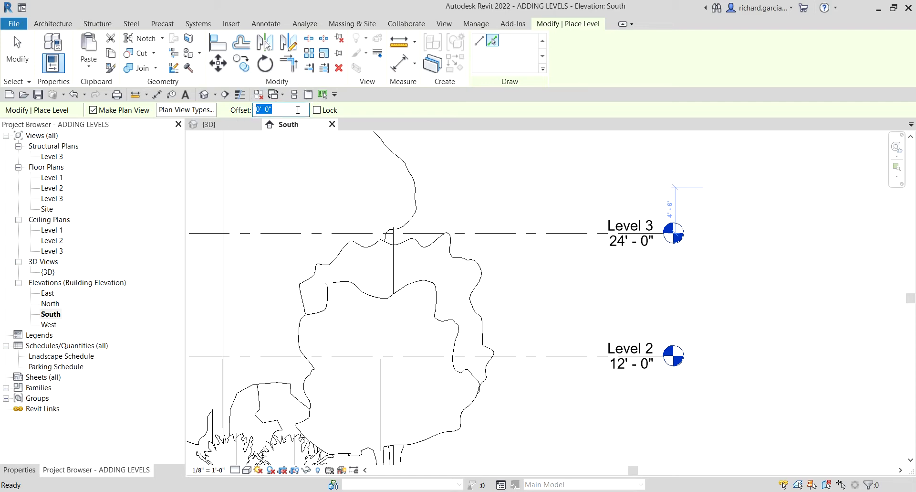
text(12)
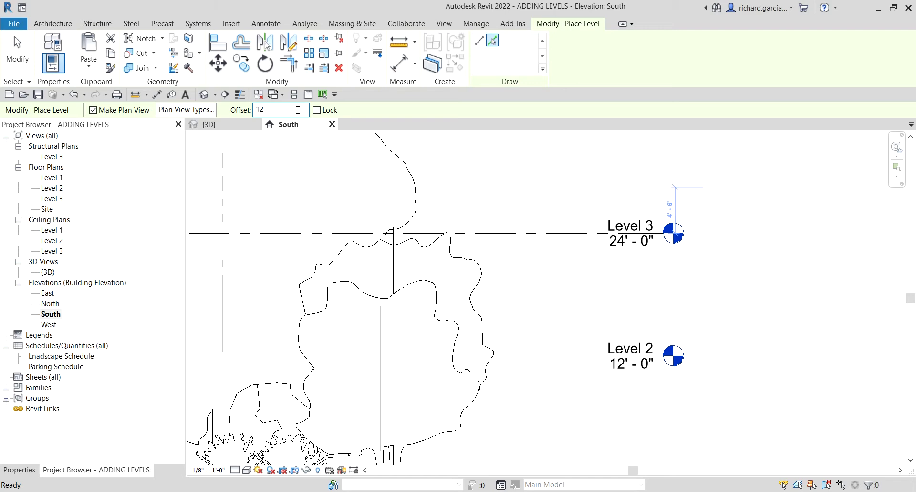
key(Return)
Examine the previewed level offsets above Level 3 and around the ground line at Level 1
middle_drag(548, 188, 547, 246)
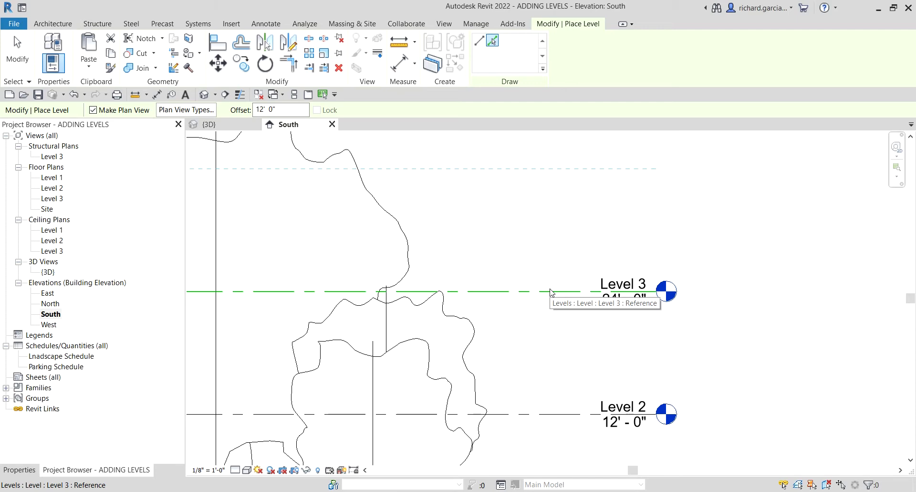
scroll(829, 303, down, 3)
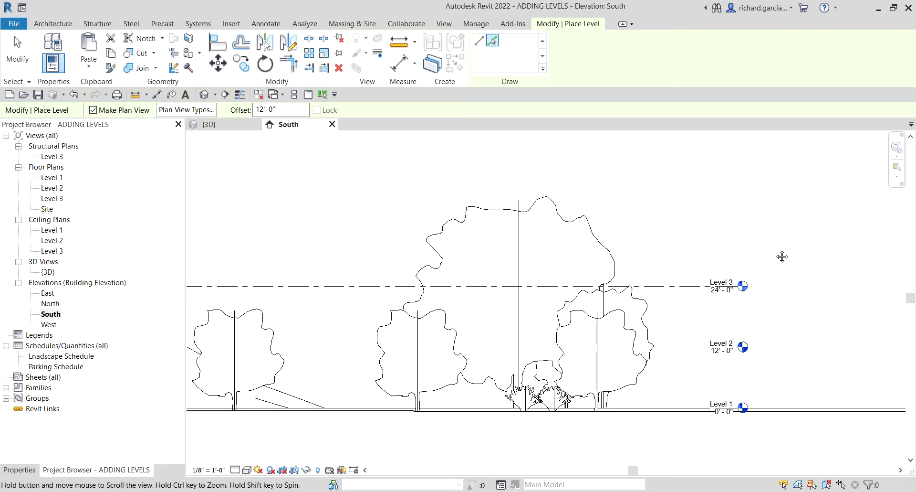
middle_drag(806, 292, 806, 189)
scroll(743, 299, up, 3)
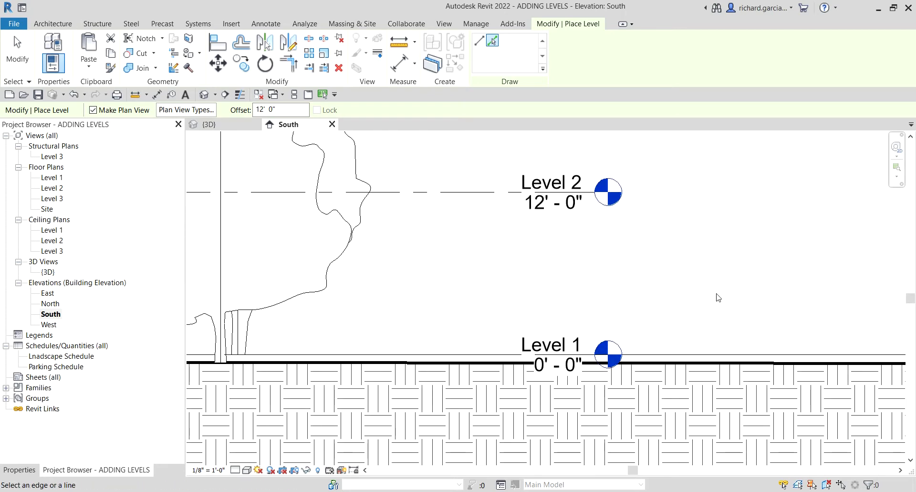
middle_drag(711, 297, 733, 230)
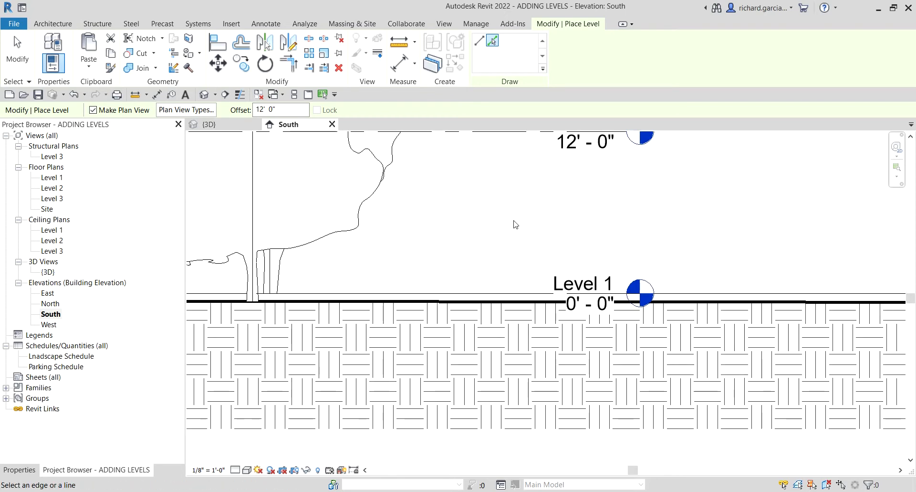
middle_drag(466, 301, 520, 220)
click(532, 217)
middle_drag(532, 218, 511, 303)
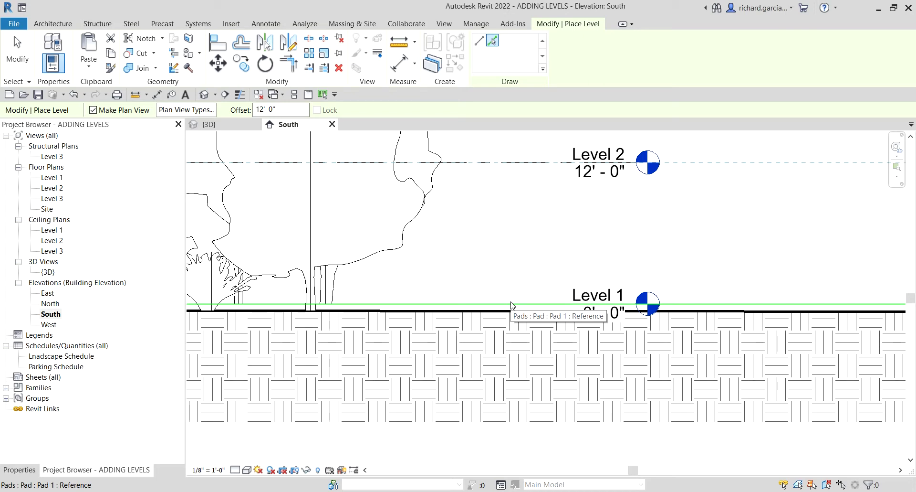
middle_drag(511, 303, 525, 269)
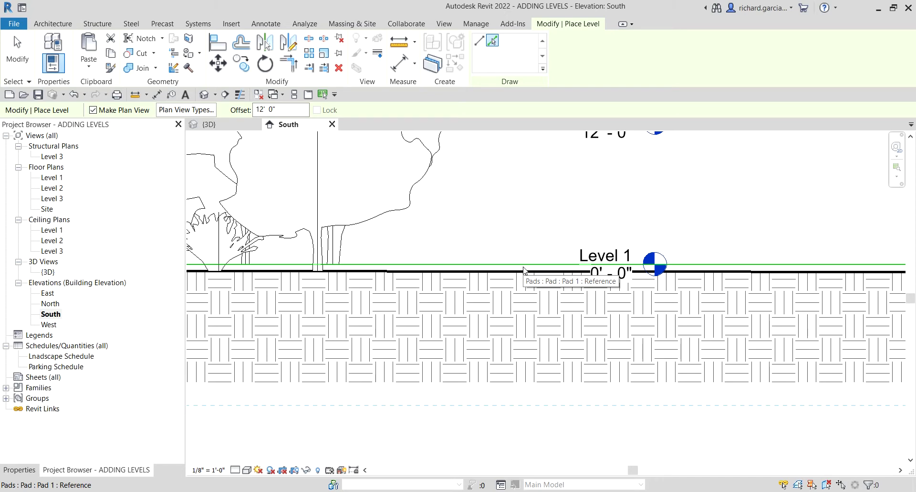
scroll(692, 223, down, 3)
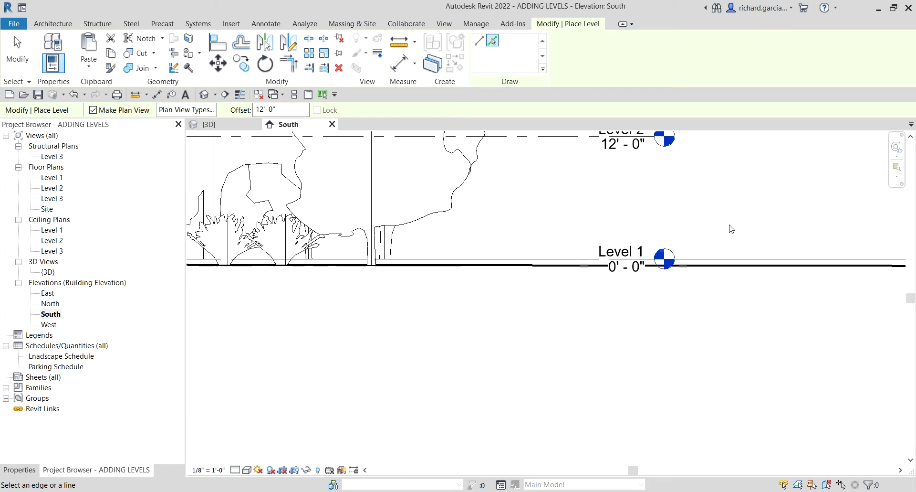
Create Level 4 by offsetting the Level 3 line 12' upward
scroll(601, 198, up, 3)
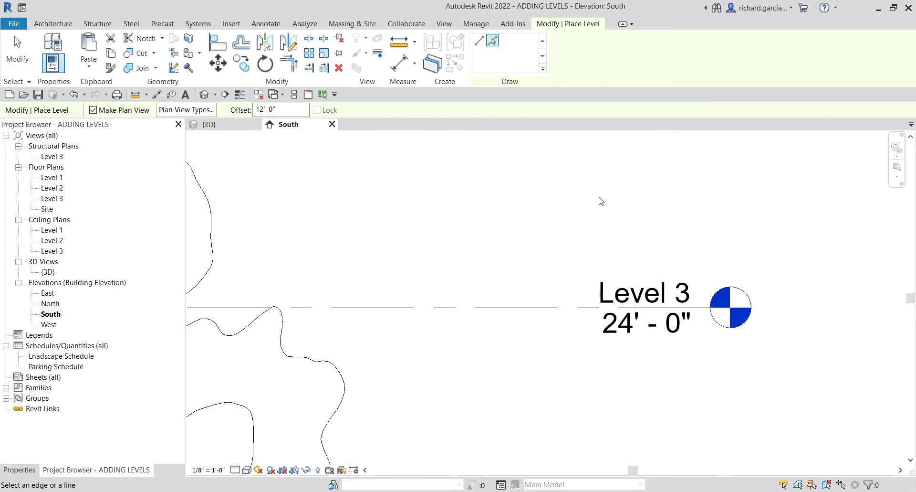
middle_drag(551, 309, 548, 337)
scroll(546, 323, down, 3)
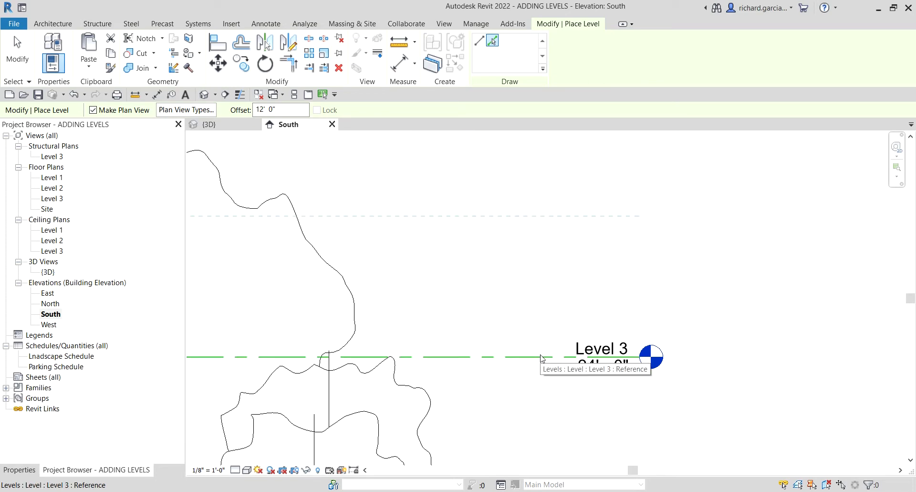
click(541, 357)
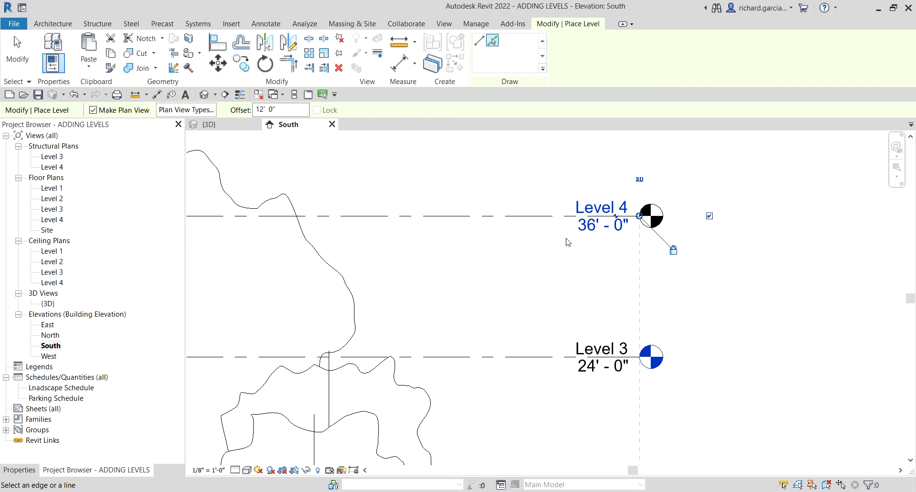
Create Level 5 without plan views by offsetting the Level 4 line 4' upward, and leave the level command
click(94, 111)
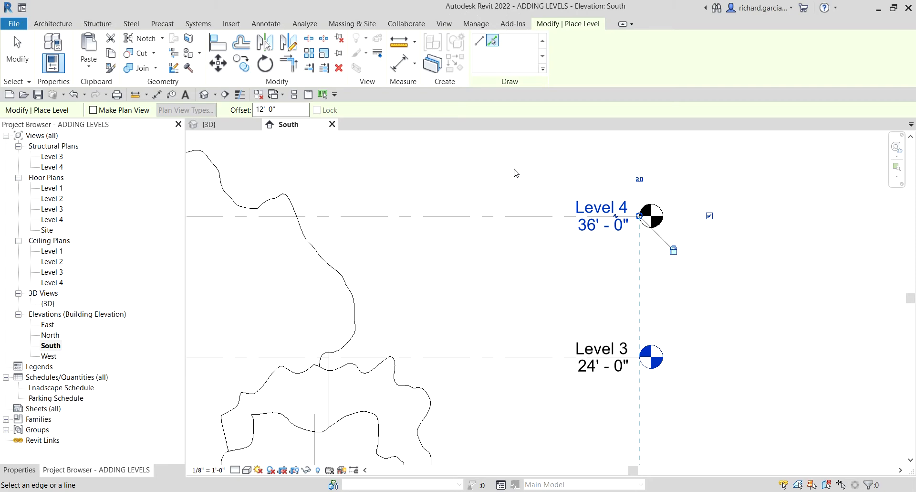
click(288, 110)
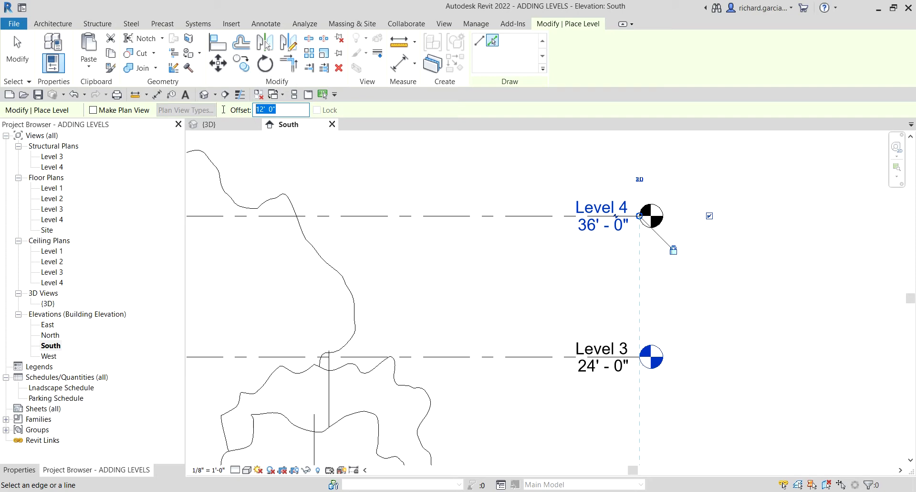
text(40)
key(ctrl+a)
text(4)
key(Return)
mouse_move(501, 180)
middle_down()
mouse_move(472, 236)
mouse_move(477, 253)
middle_up()
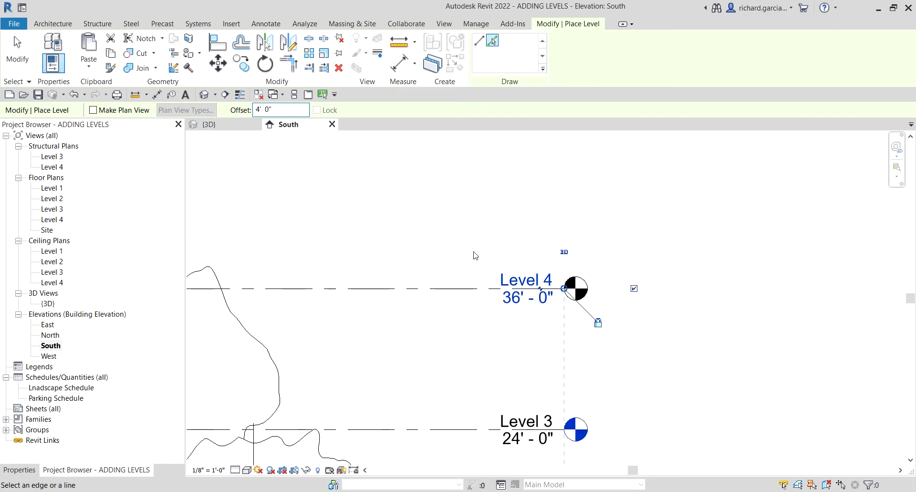
click(463, 288)
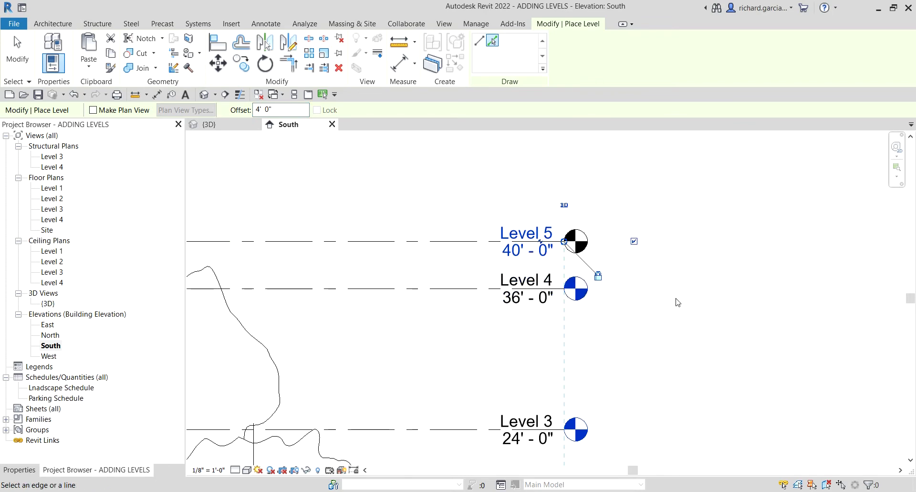
click(19, 52)
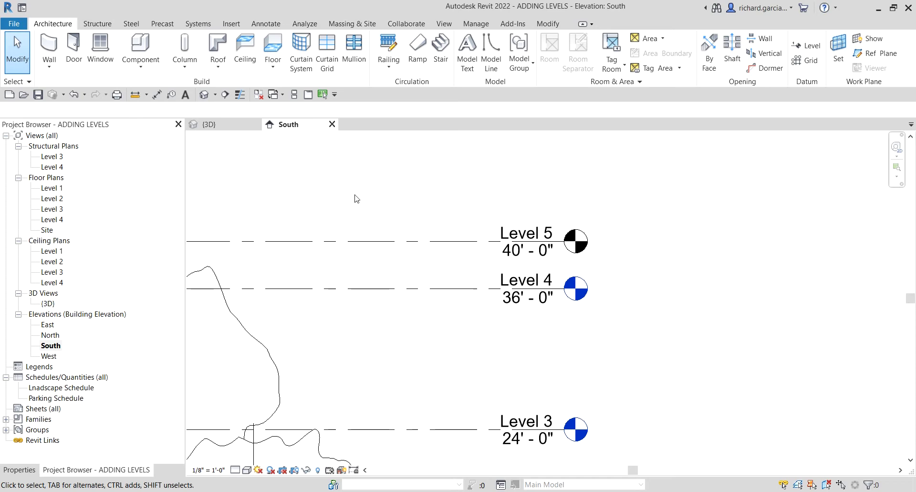
Delete the Level 3 and Level 4 structural plan views from the project
click(56, 159)
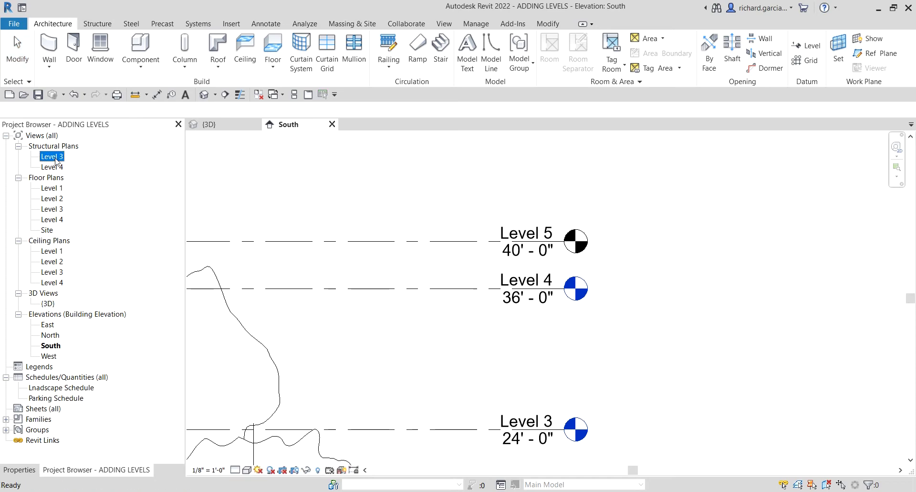
key(Delete)
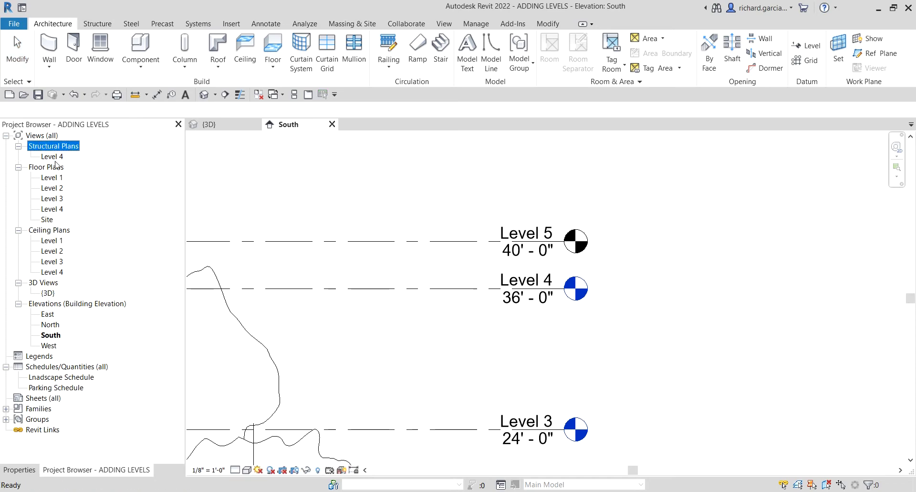
click(56, 159)
key(Delete)
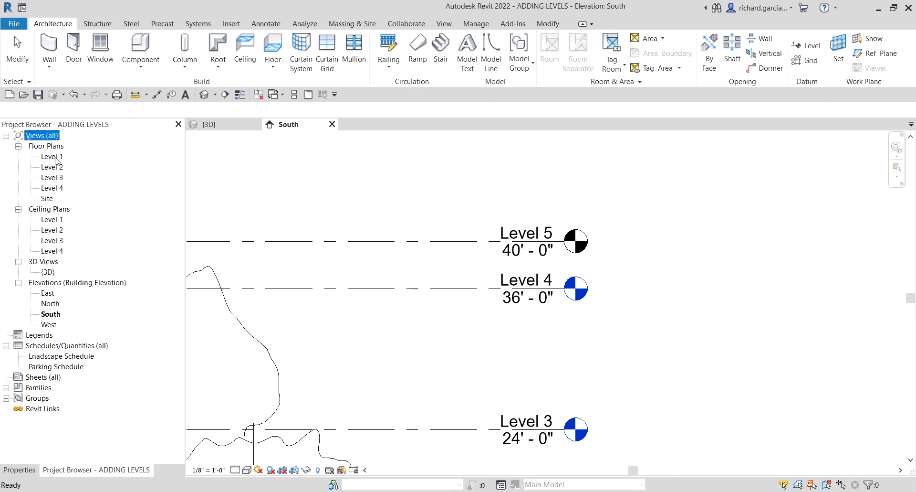
Rename Level 1 as 01-ENTRY together with its corresponding views, and suppress further rename confirmations
scroll(505, 244, down, 2)
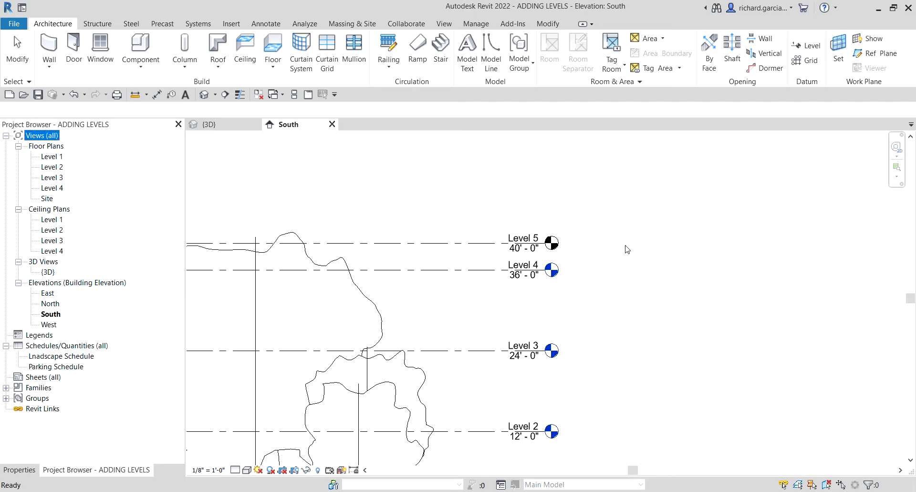
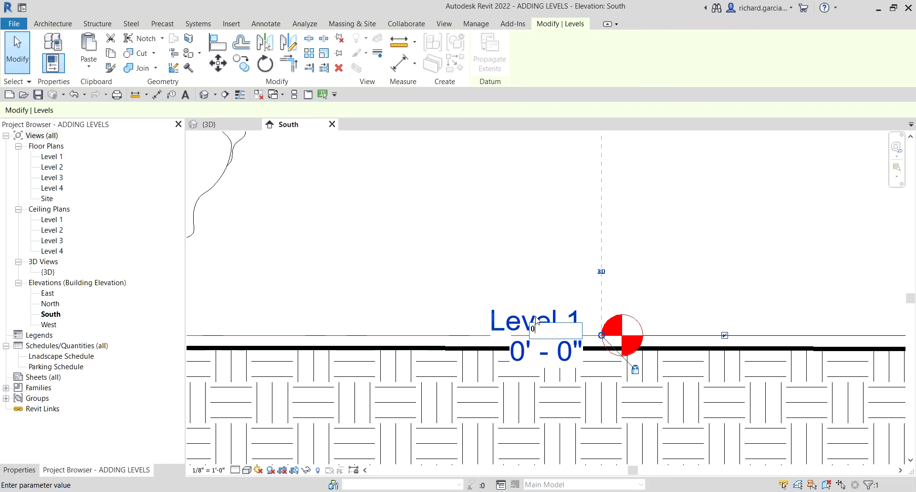
text(-ENTRY)
key(Return)
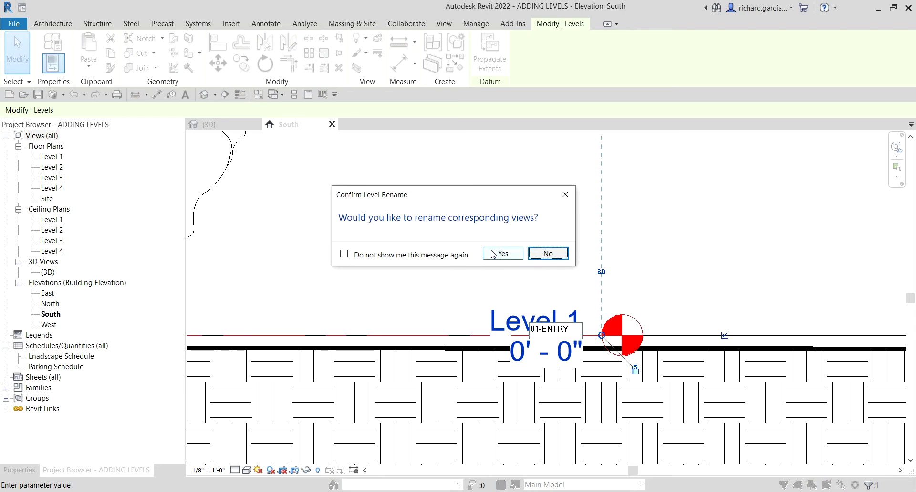
click(57, 147)
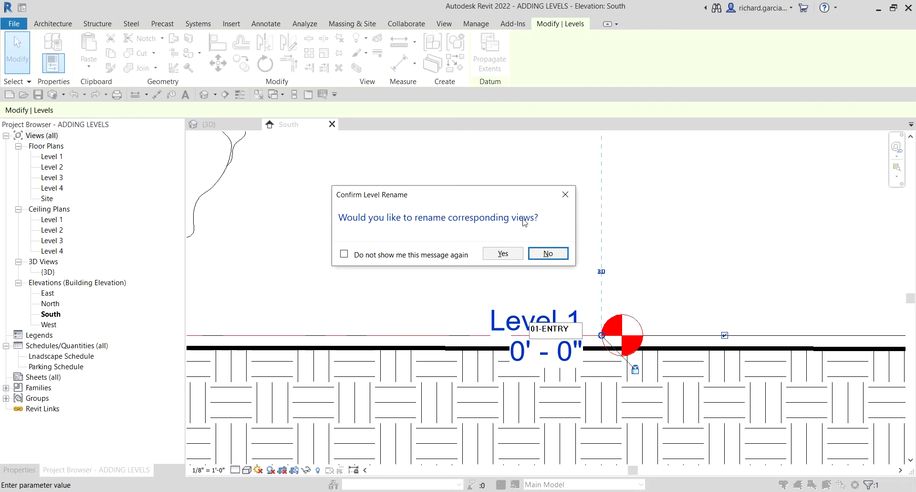
click(345, 255)
click(344, 254)
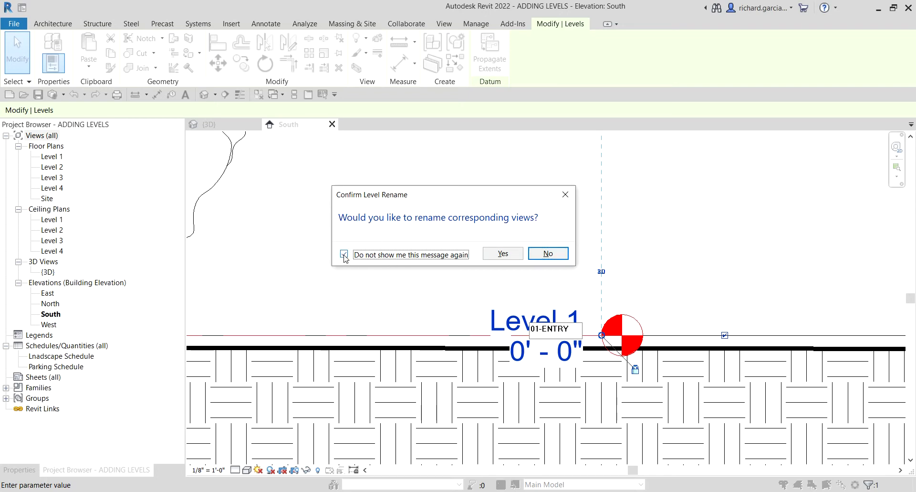
click(502, 255)
click(501, 257)
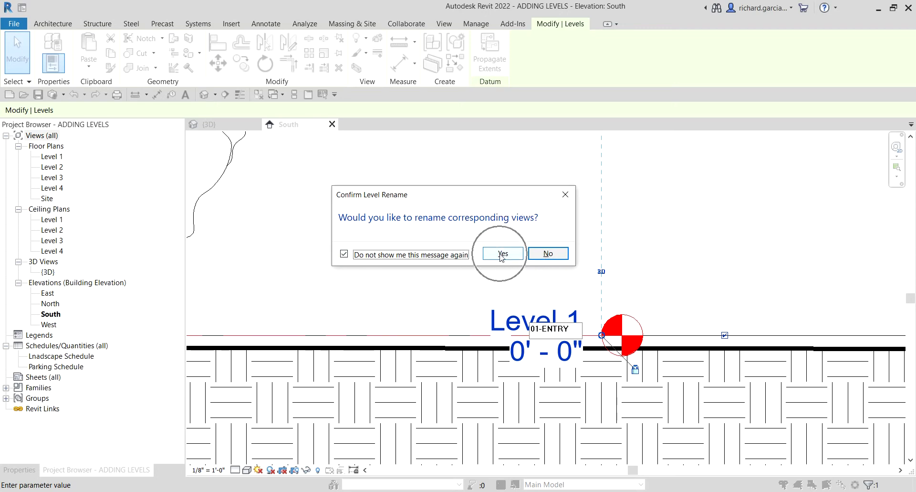
Rename Level 2 as 02 FLOOR at its level head in the elevation
scroll(501, 258, down, 4)
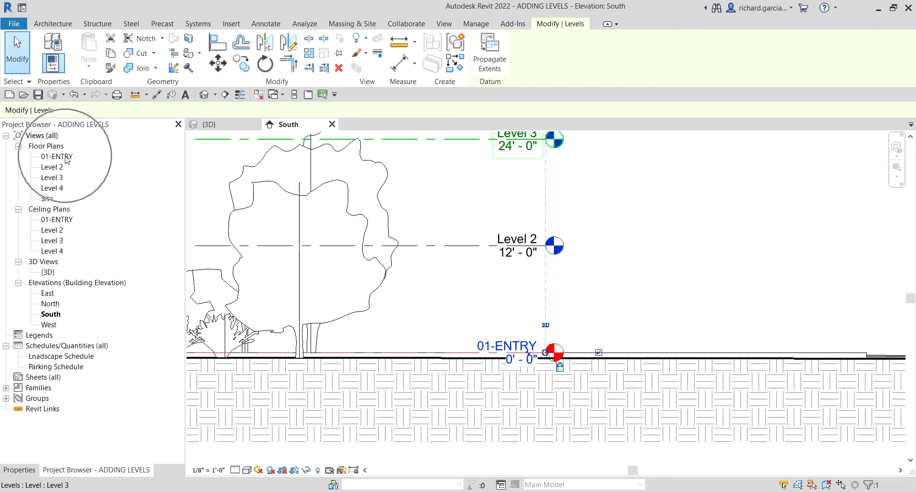
scroll(534, 246, up, 3)
click(510, 239)
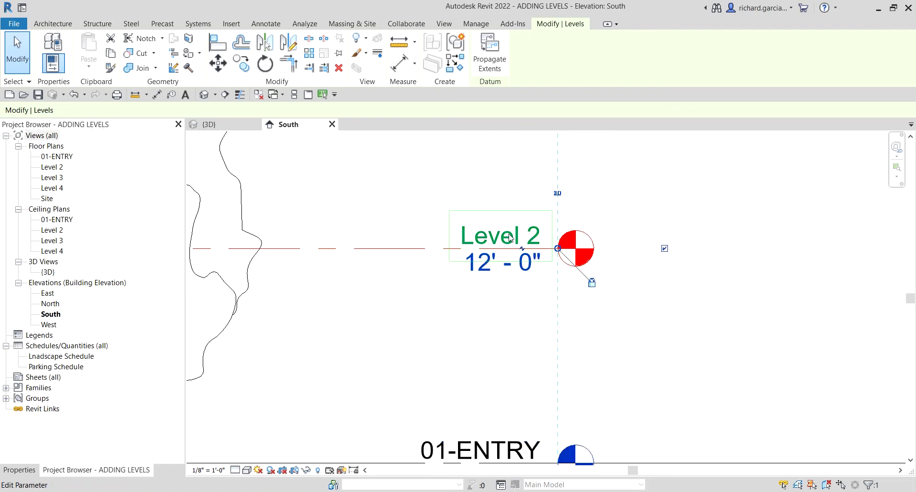
click(509, 239)
text(02 FLOOR)
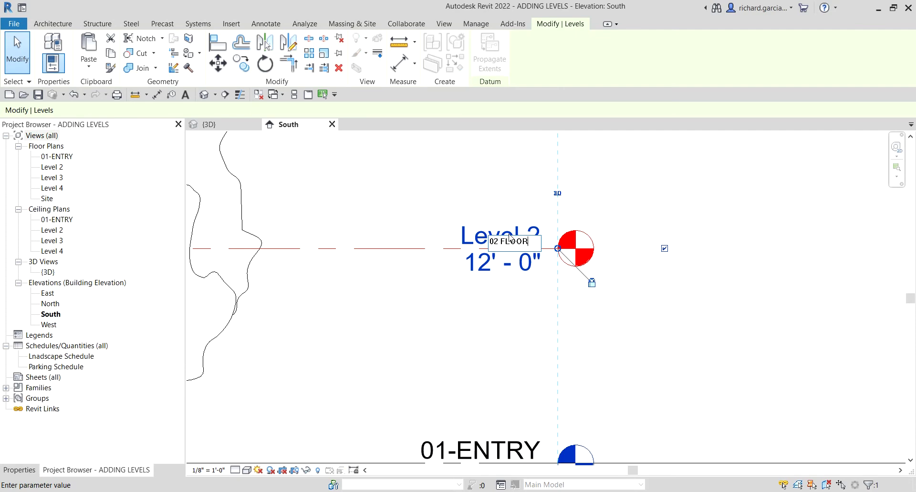
key(Return)
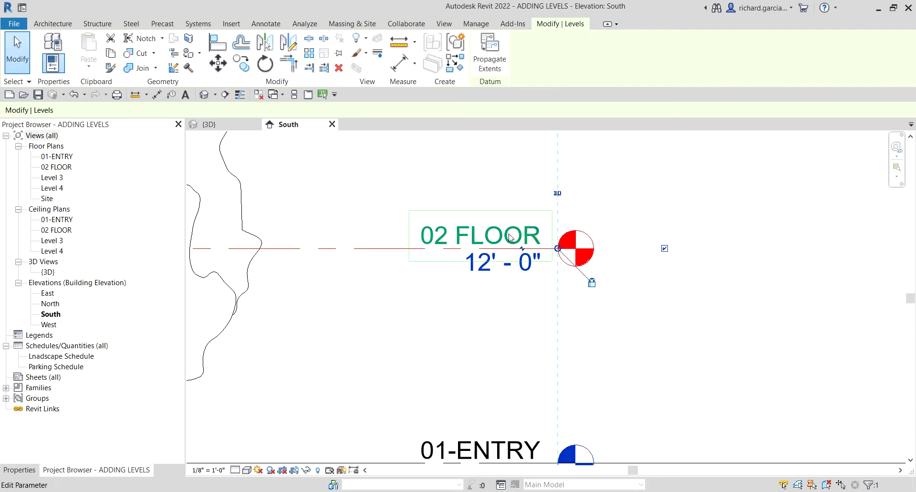
Rename Level 3 as 03 FLOOR at its level head in the elevation
ctrl+scroll(475, 231, up, 5)
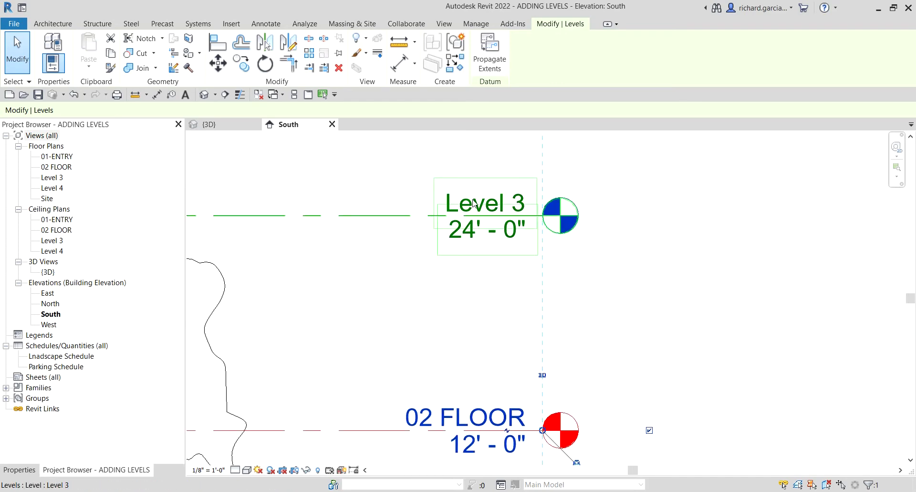
double_click(472, 204)
text(03 F)
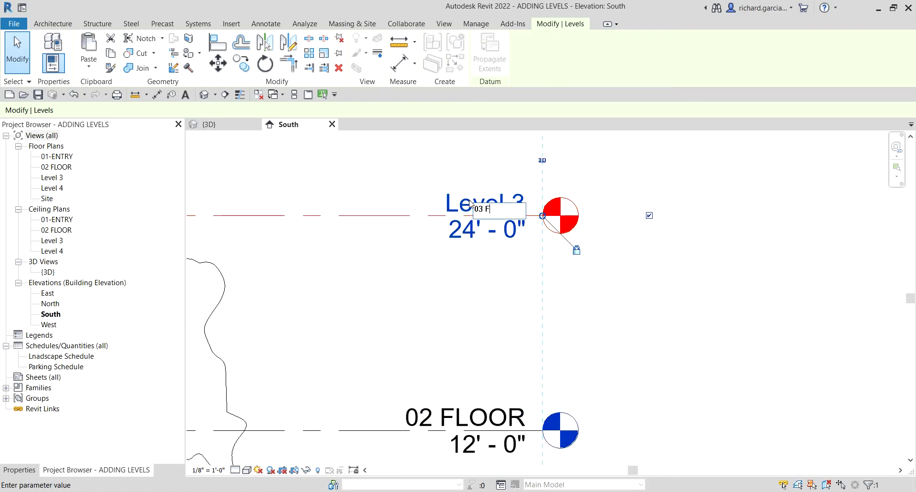
text(LOOR)
key(Return)
Rename Level 4 as 04 FLOOR at its level head in the elevation
scroll(609, 297, down, 3)
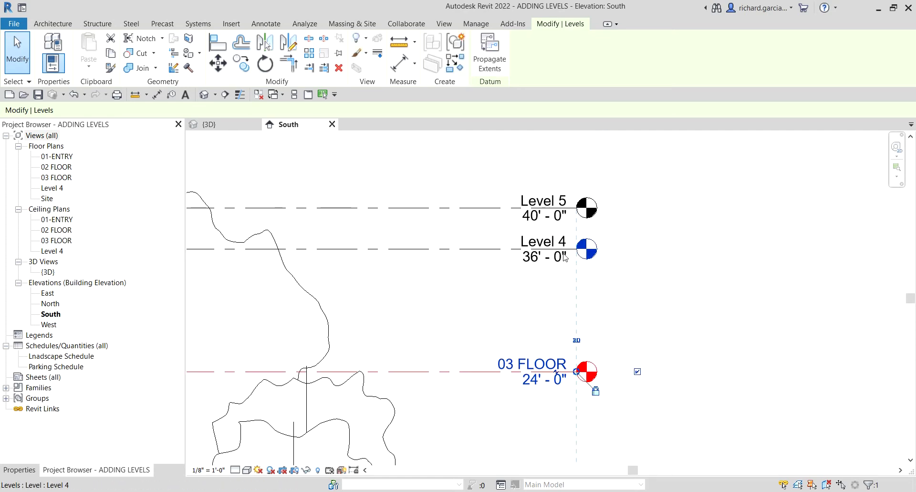
scroll(565, 258, up, 2)
click(544, 236)
click(543, 236)
text(0)
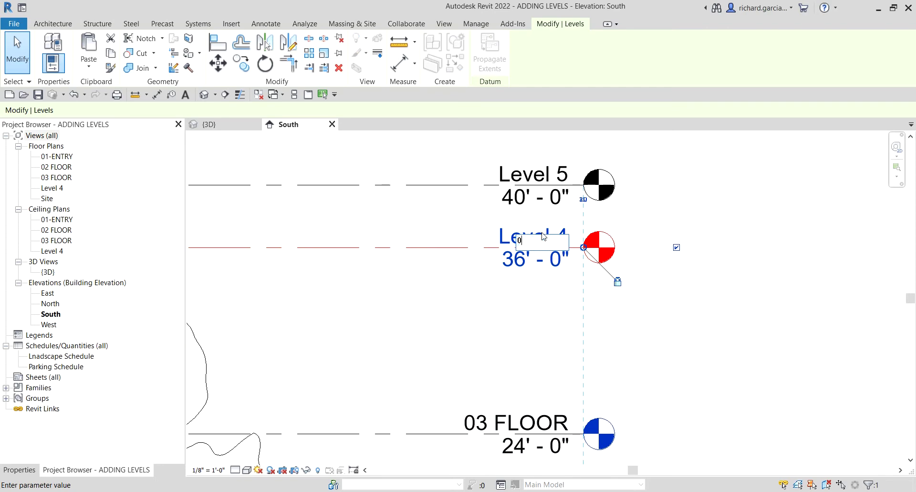
text(4 FLOOR)
key(Return)
click(699, 347)
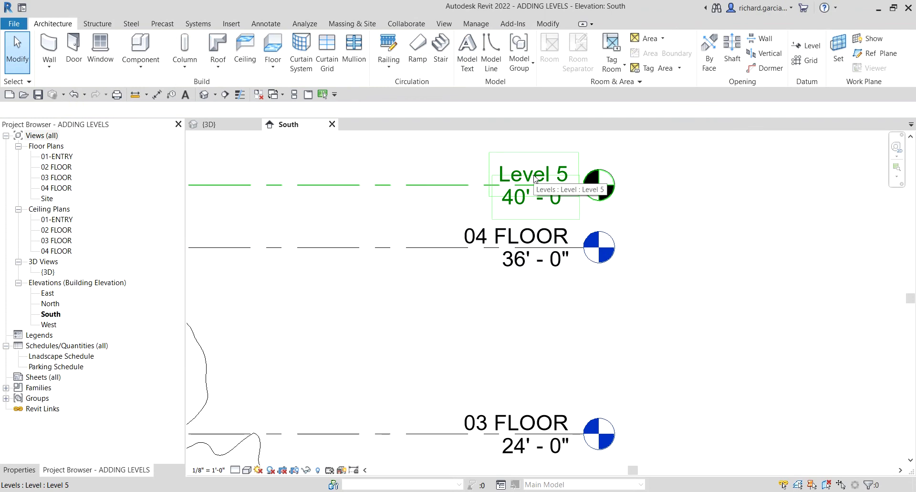
Rename the level at 36' - 0" as ROOF
click(531, 238)
click(532, 237)
text(R)
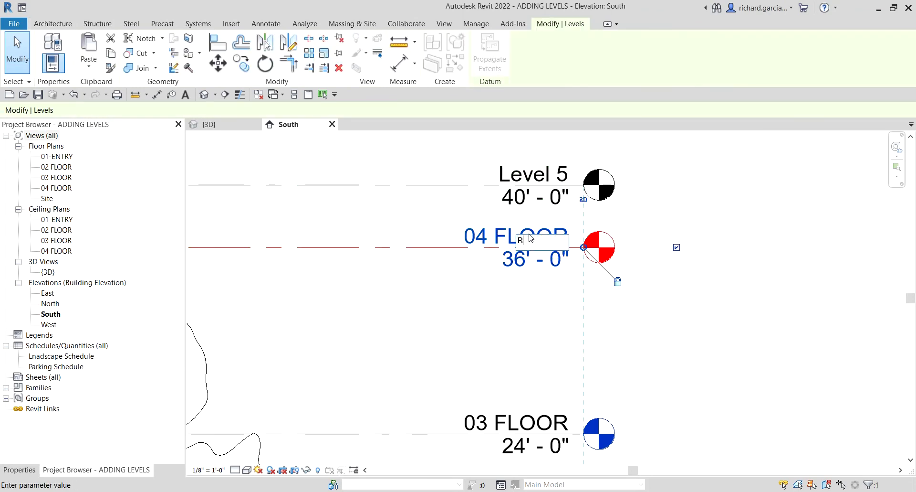
text(OOF)
key(Return)
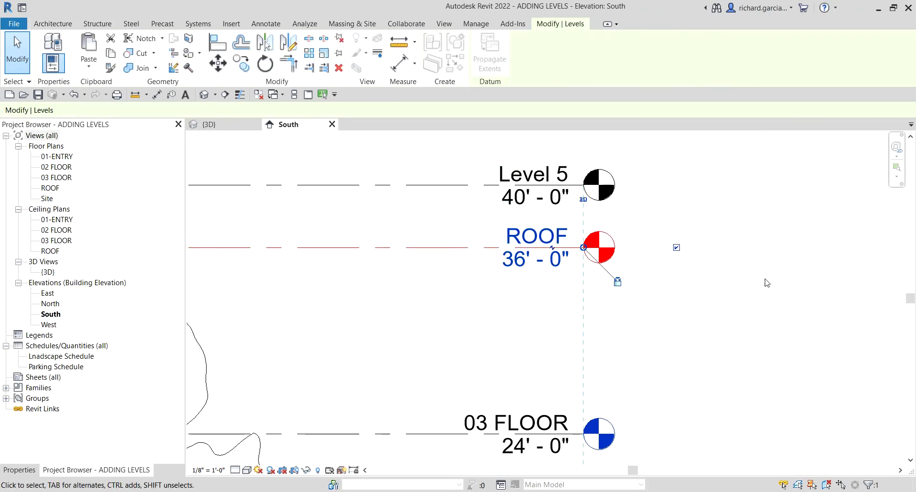
Rename Level 5 as PARAPET at its level head and clear the selection
click(531, 182)
click(532, 181)
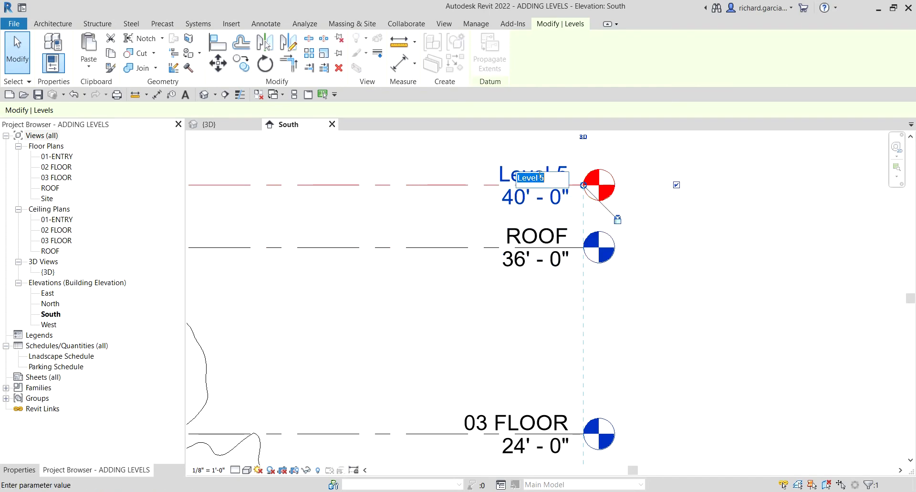
text(PARAPET)
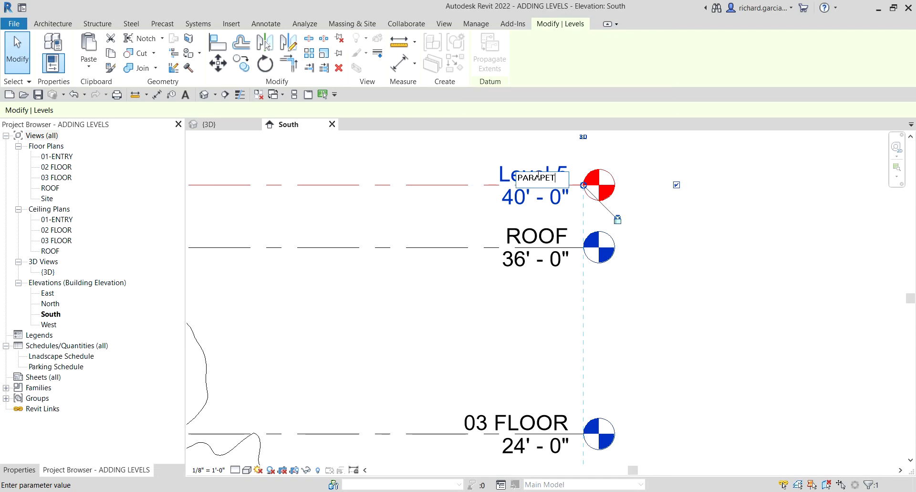
key(Return)
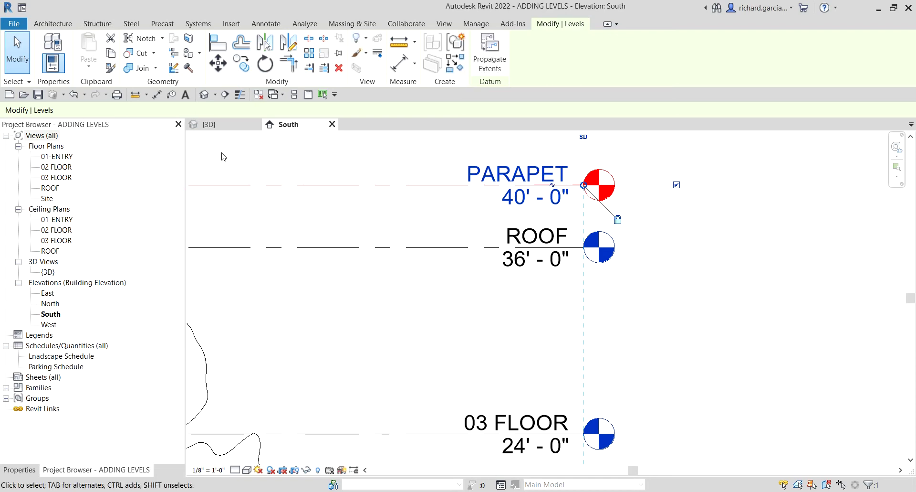
click(16, 46)
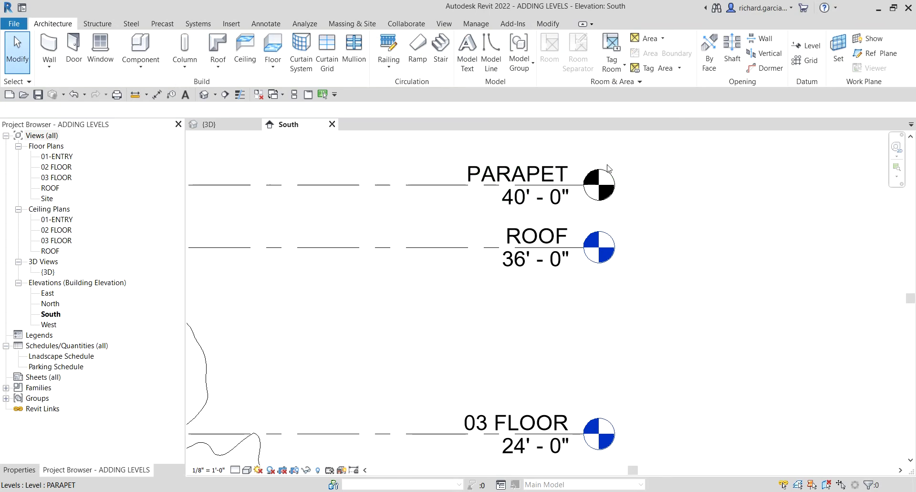
Set the PARAPET level's elevation to 38' - 6"
scroll(530, 203, up, 1)
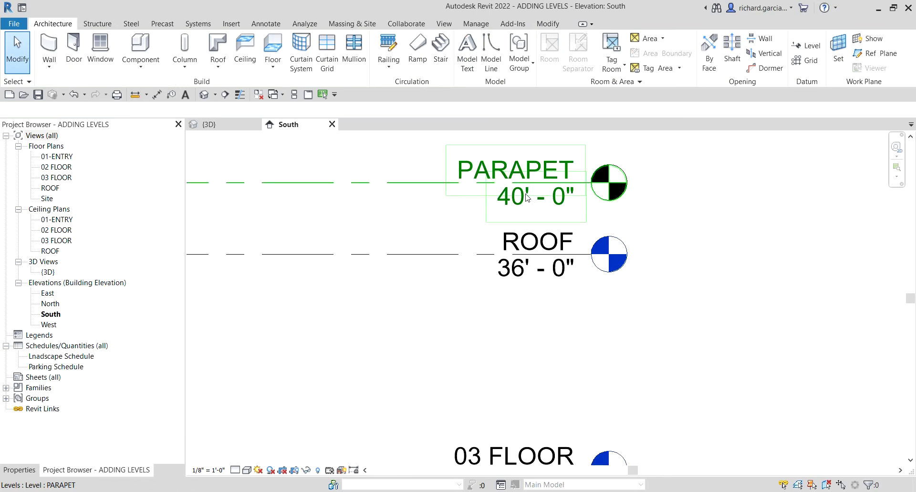
click(524, 197)
click(525, 200)
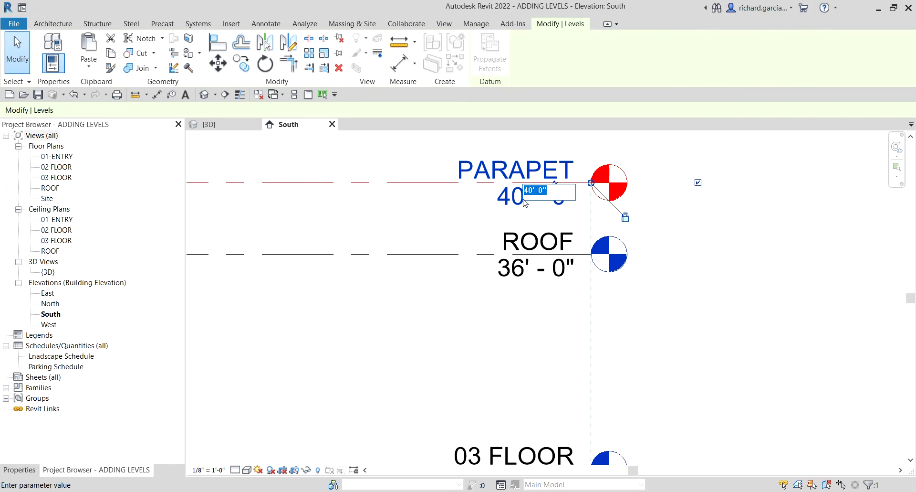
text(38)
key(Return)
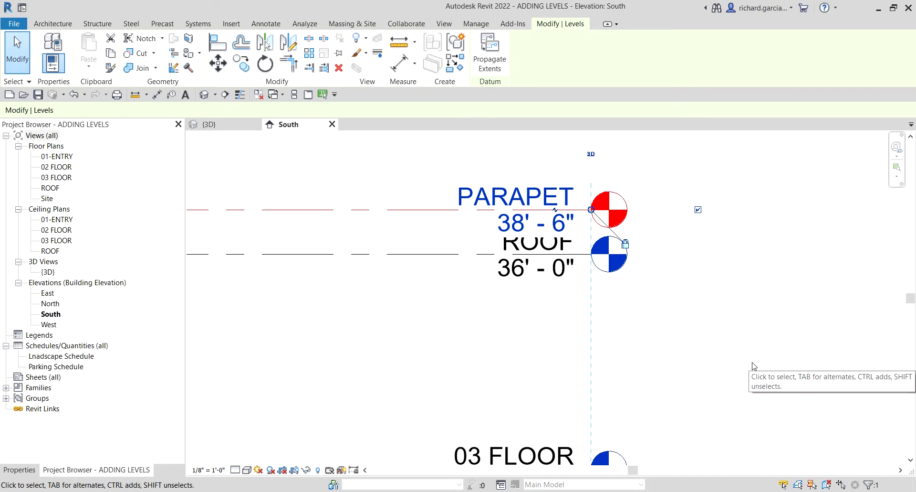
click(479, 327)
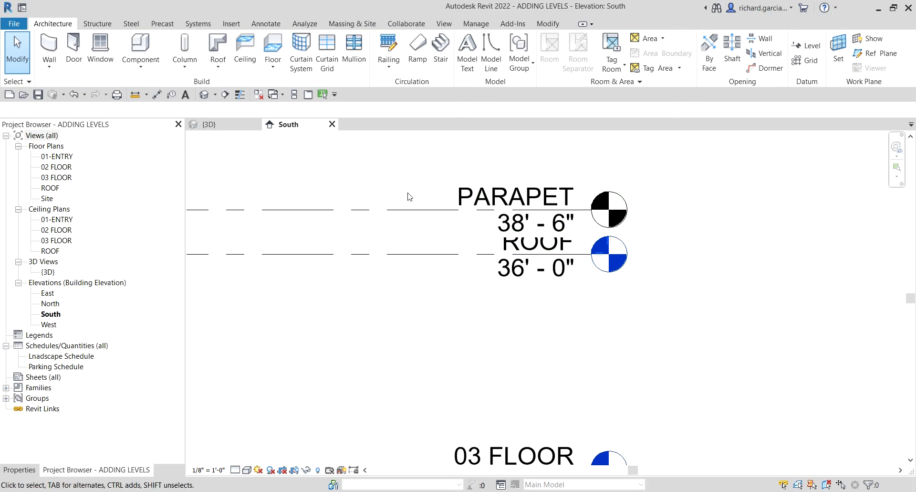
Add an elbow to the PARAPET level line beside its head
click(408, 213)
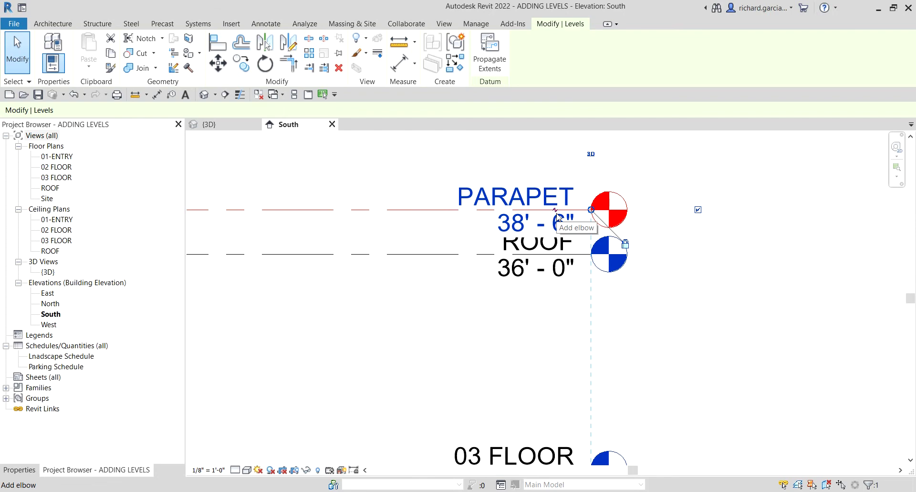
scroll(557, 216, up, 5)
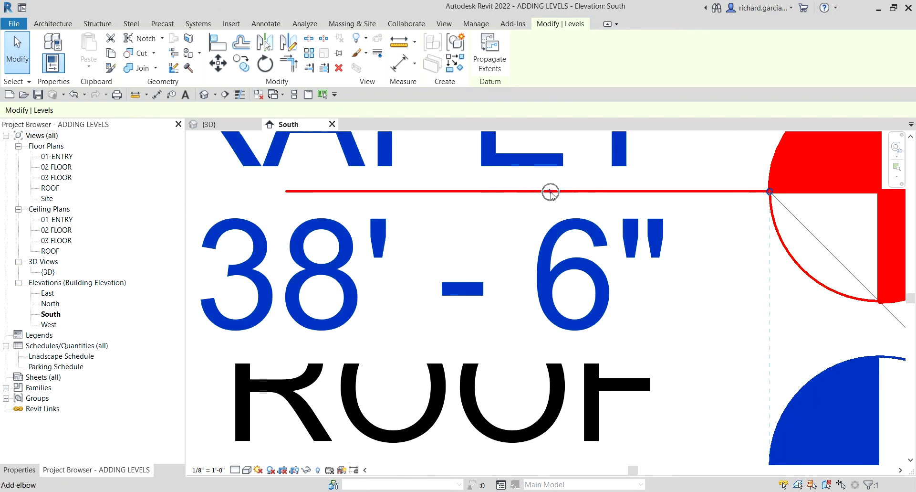
click(550, 191)
scroll(552, 196, down, 4)
scroll(552, 196, down, 3)
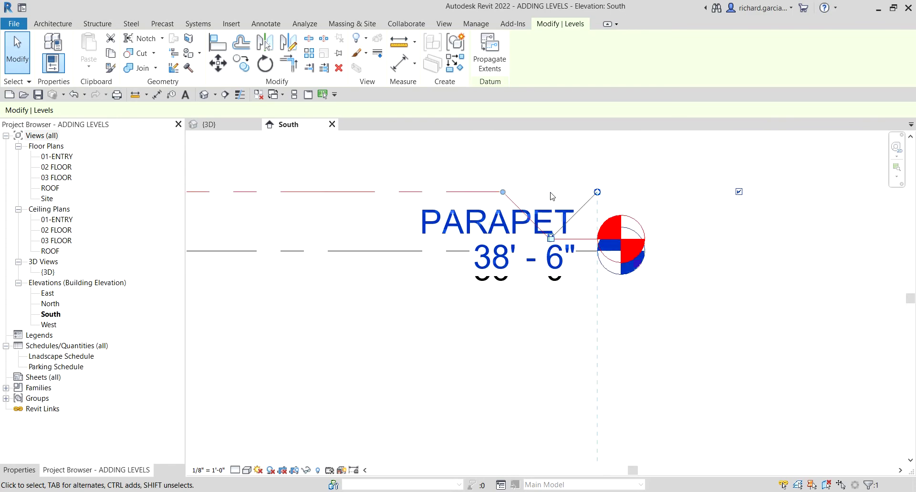
Move the PARAPET elbow upward so its head and label sit above the level line, clear of the ROOF label
scroll(612, 300, up, 4)
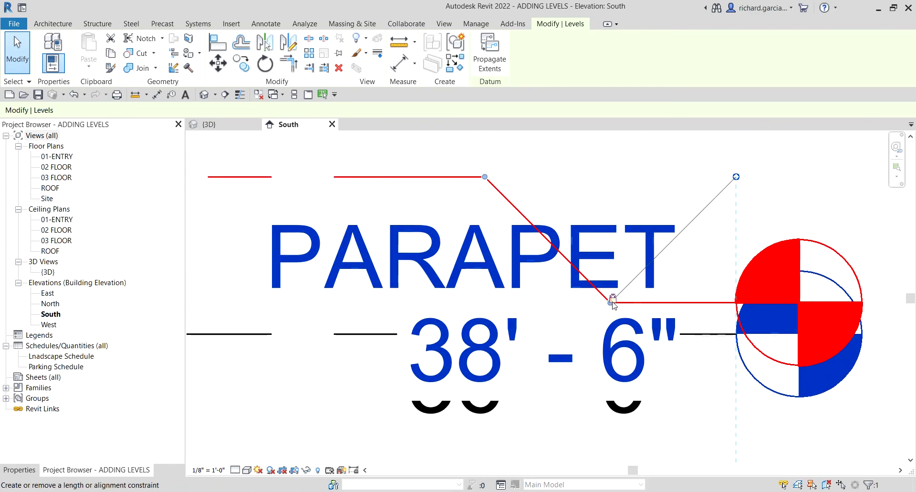
scroll(612, 301, up, 3)
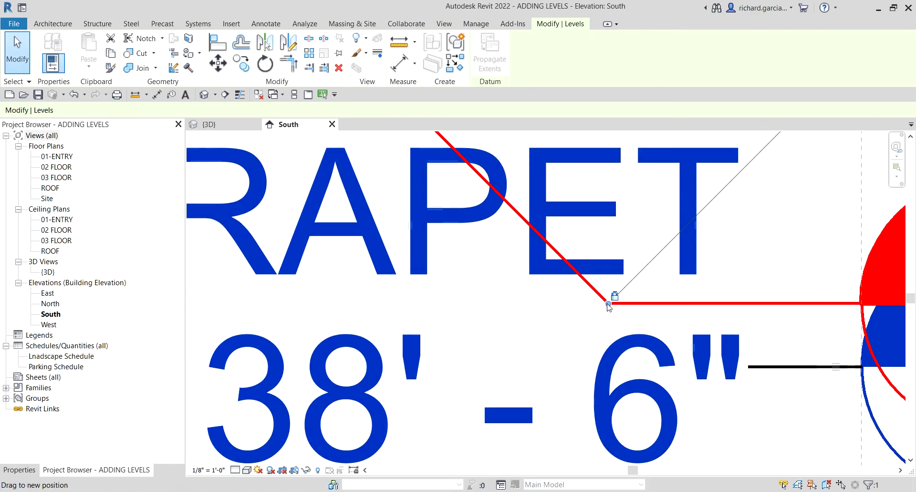
scroll(610, 258, down, 4)
scroll(610, 242, down, 2)
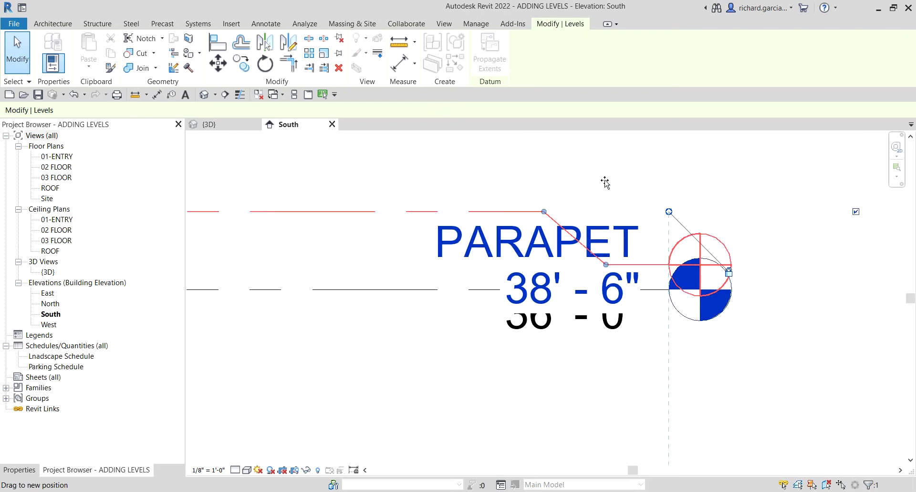
drag(607, 161, 607, 155)
middle_drag(607, 240, 741, 325)
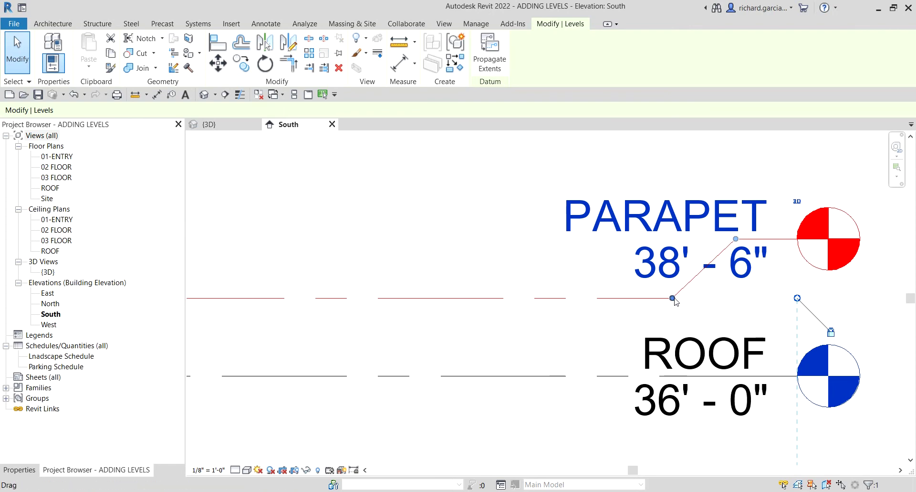
Shift both PARAPET elbow points away from the head so the sloped jog lies before the level's name and elevation text
click(554, 297)
drag(672, 297, 544, 297)
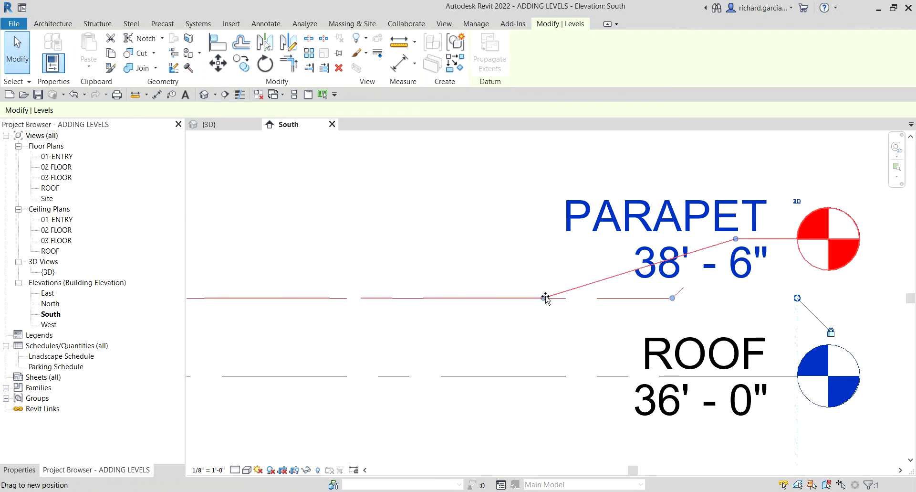
drag(736, 238, 732, 239)
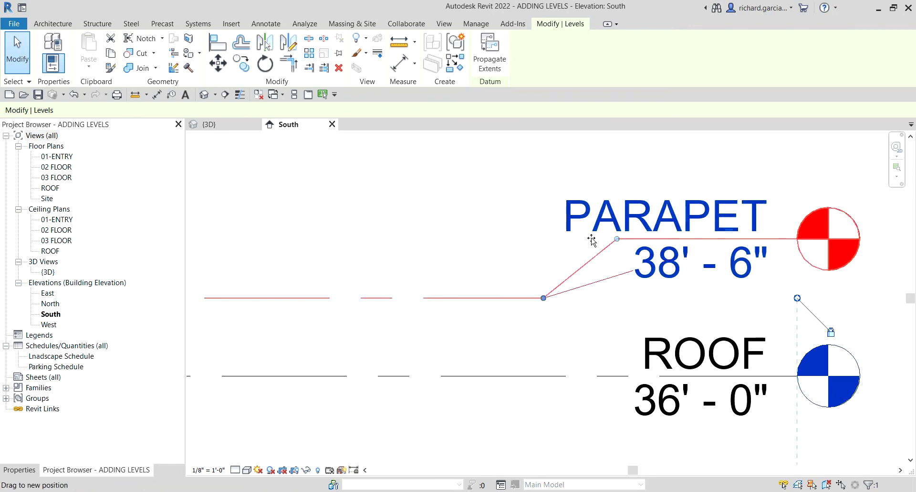
key(ctrl+z)
drag(554, 240, 552, 240)
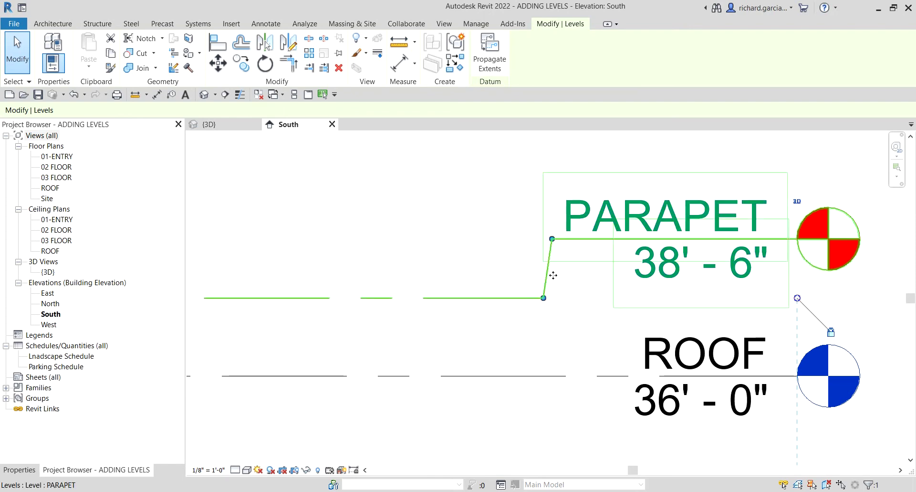
drag(543, 298, 494, 297)
scroll(491, 258, down, 2)
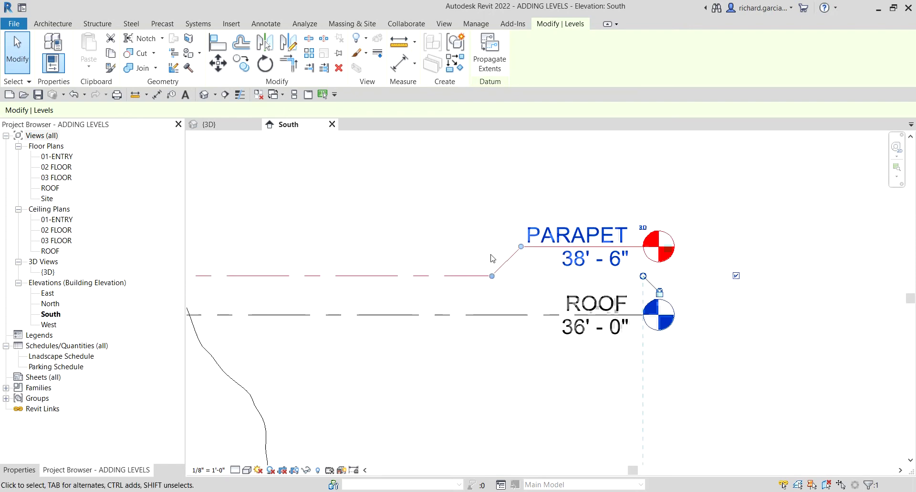
click(783, 379)
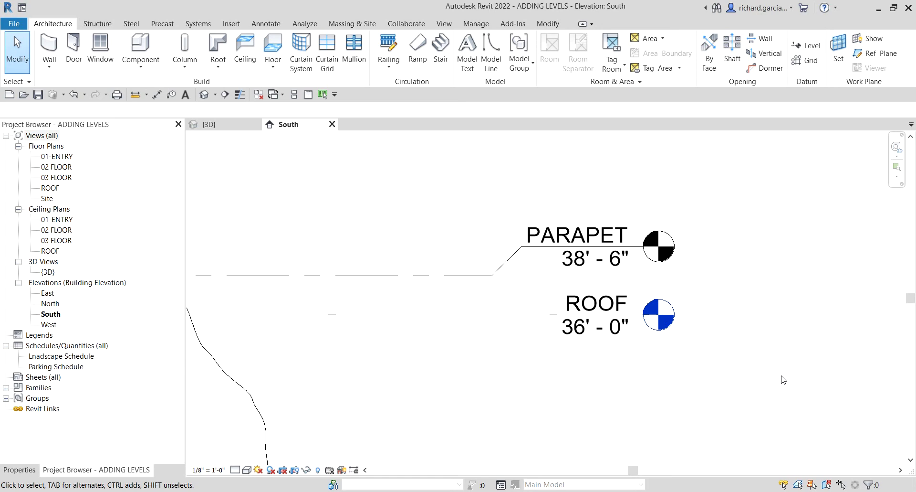
Show the level heads at the left end of the PARAPET and ROOF level lines
scroll(762, 360, down, 2)
scroll(761, 361, down, 5)
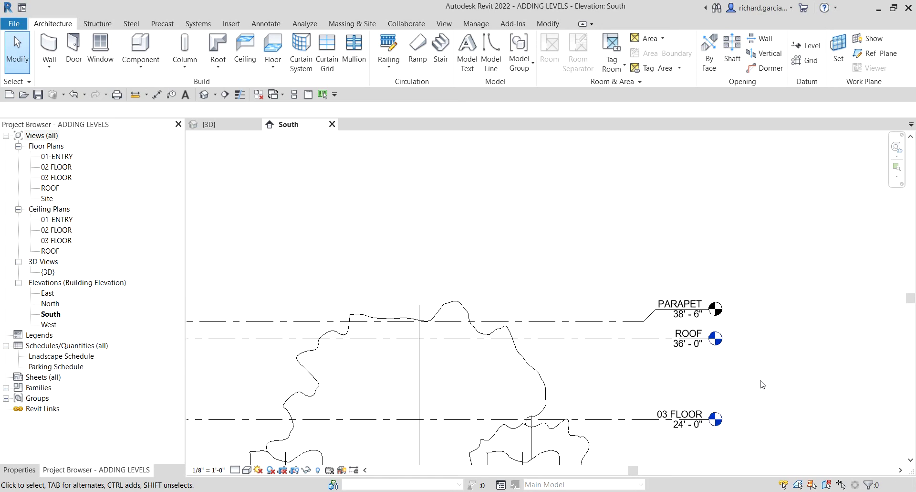
scroll(188, 333, up, 2)
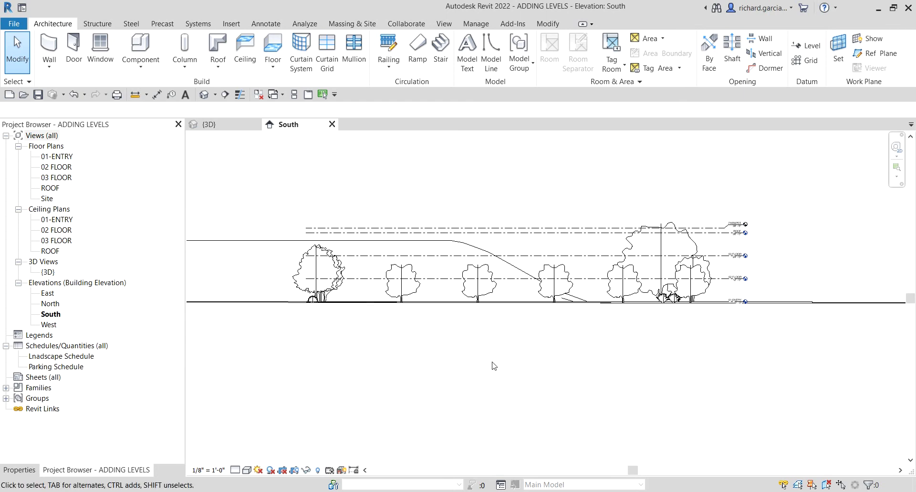
middle_drag(189, 333, 671, 369)
scroll(487, 254, up, 1)
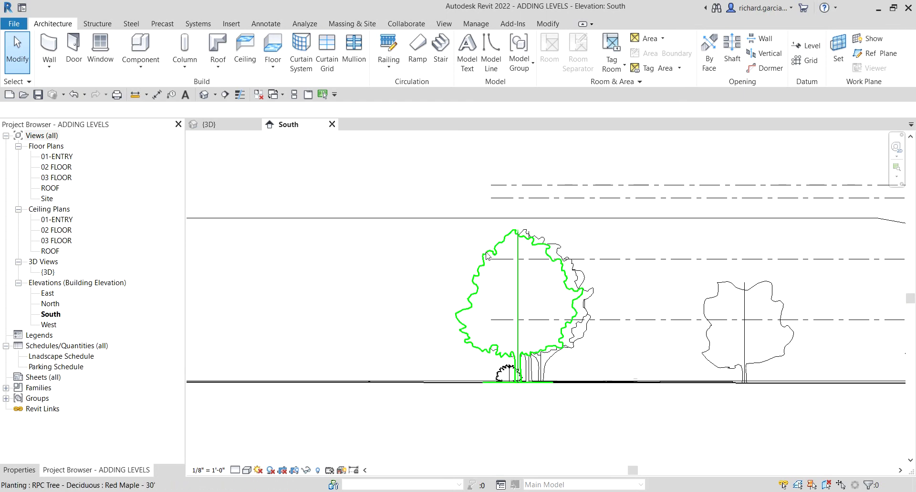
click(491, 185)
scroll(474, 181, up, 2)
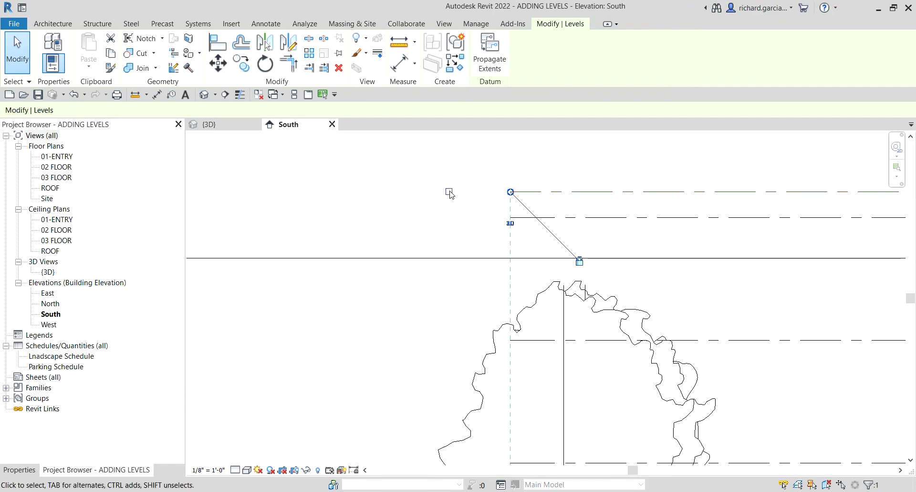
click(449, 192)
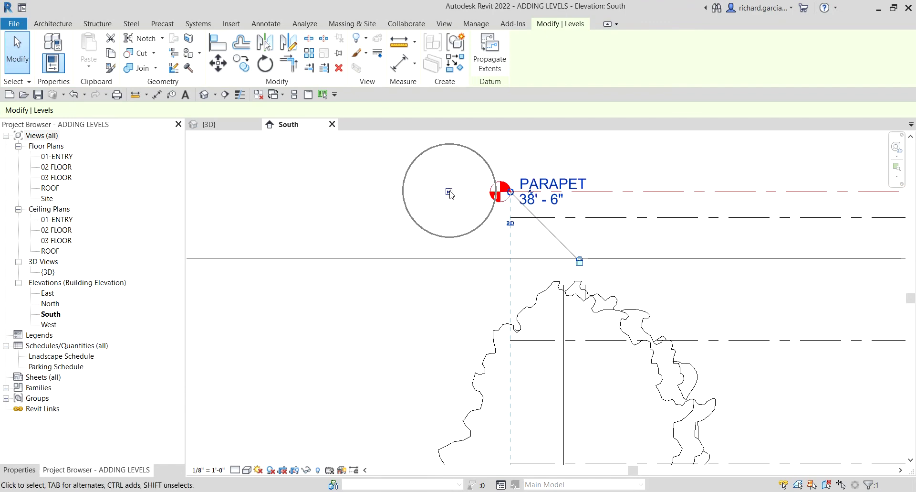
click(591, 218)
click(449, 218)
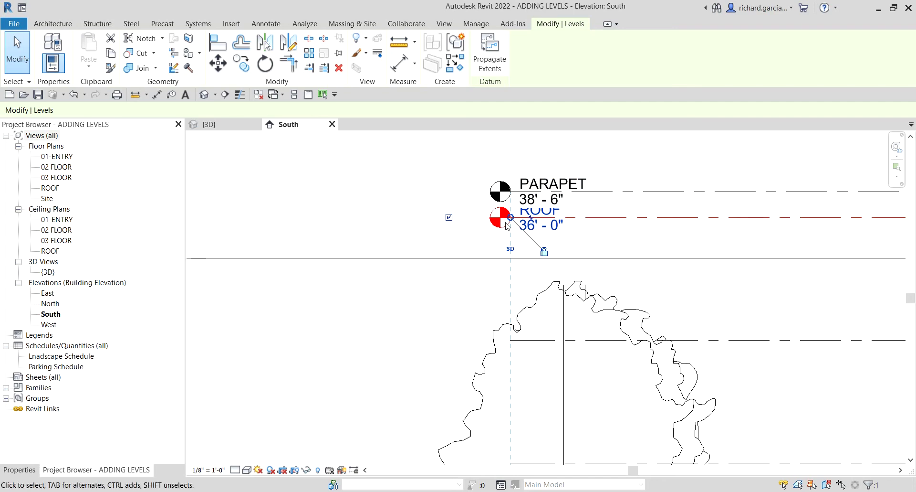
Hide the left-end level heads of the ROOF and PARAPET levels again and clear the selection
click(449, 218)
click(619, 192)
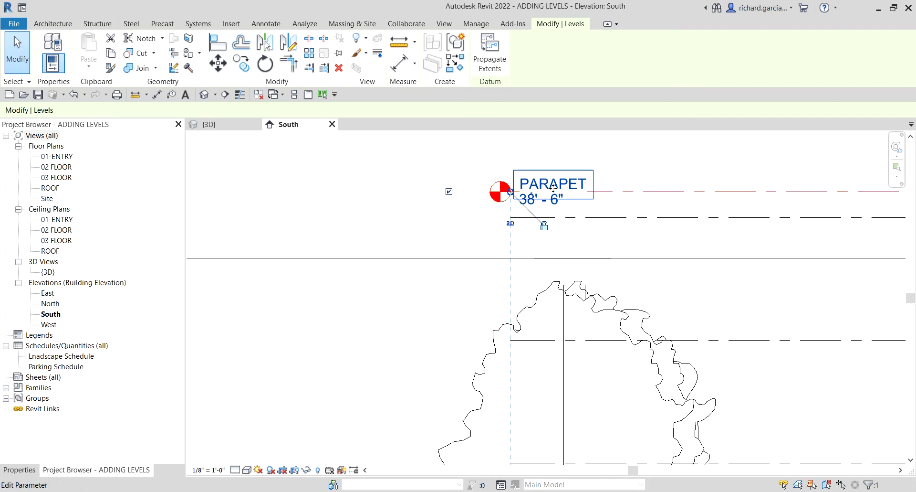
click(449, 193)
scroll(429, 231, down, 3)
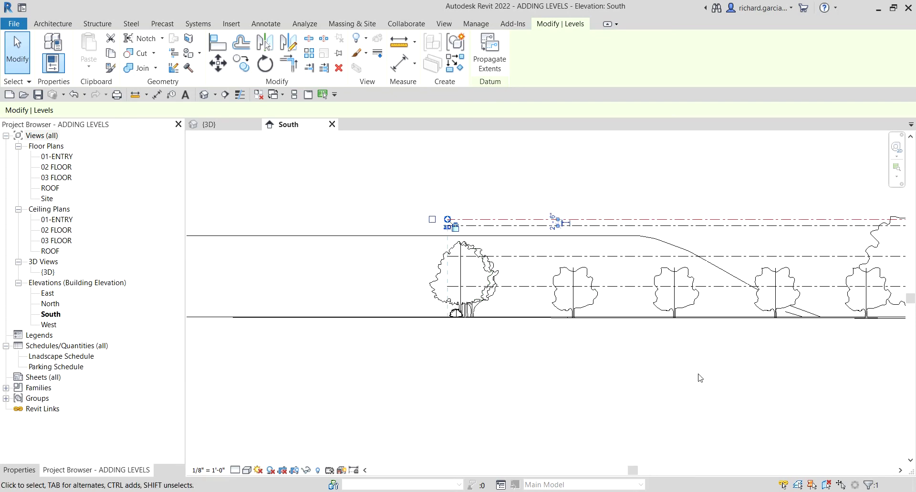
click(700, 377)
middle_drag(762, 380, 563, 385)
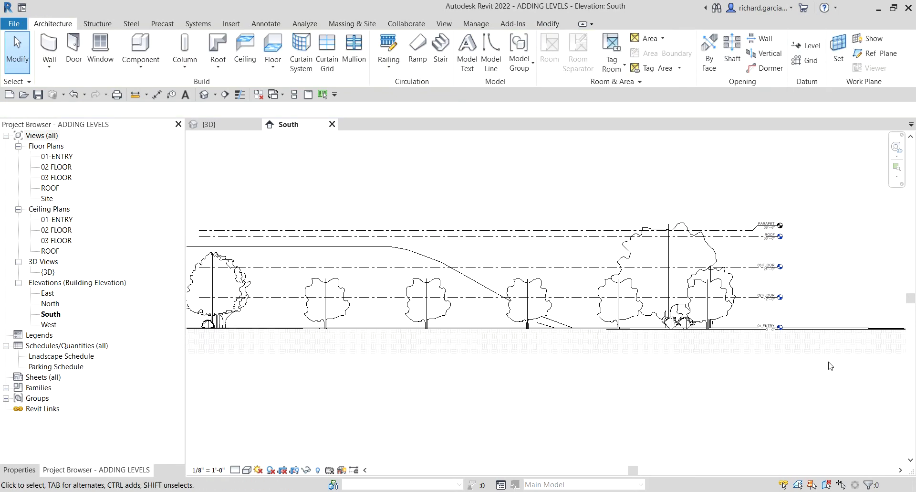
scroll(848, 276, up, 5)
middle_drag(811, 278, 787, 285)
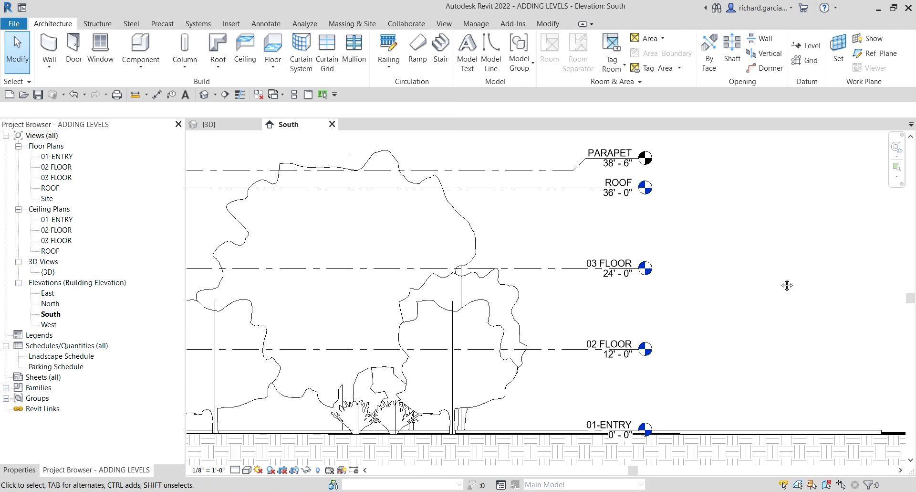